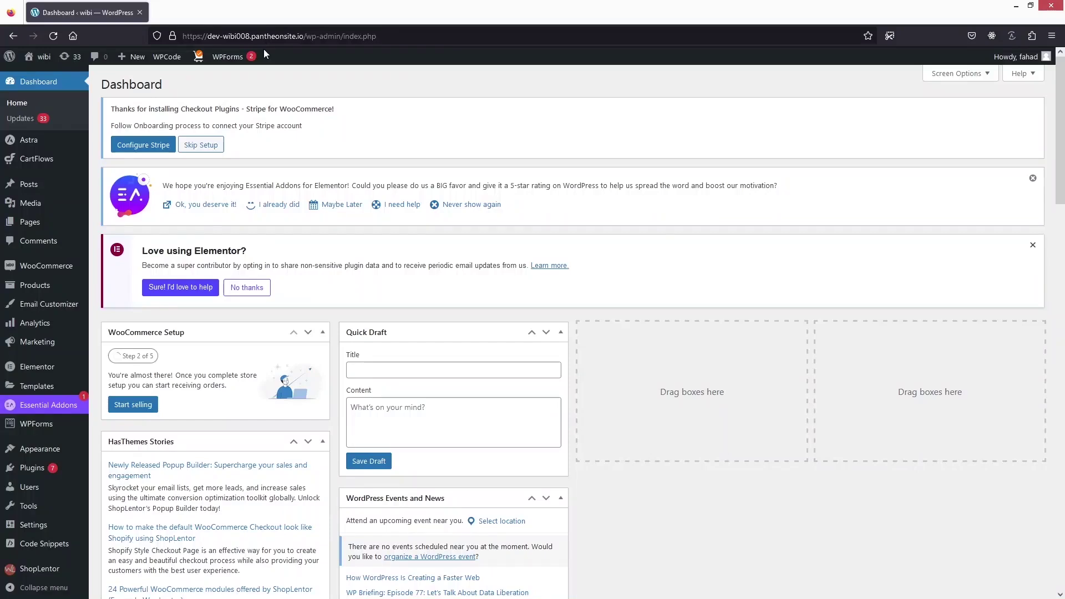
Step: Open the store's Shop page in a new tab from the admin bar's Visit Store link
mouse_move(38, 57)
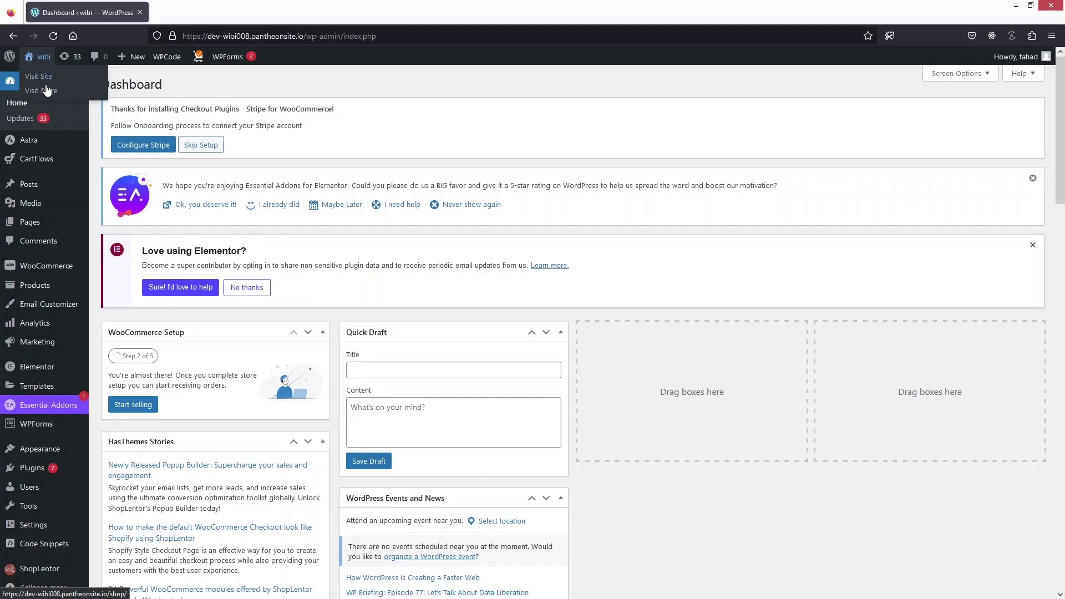
middle_click(46, 90)
Step: Add Handpicked Red Chillies to the cart, then go from the header cart to checkout (Rs 55 total)
click(211, 12)
scroll(281, 244, down, 5)
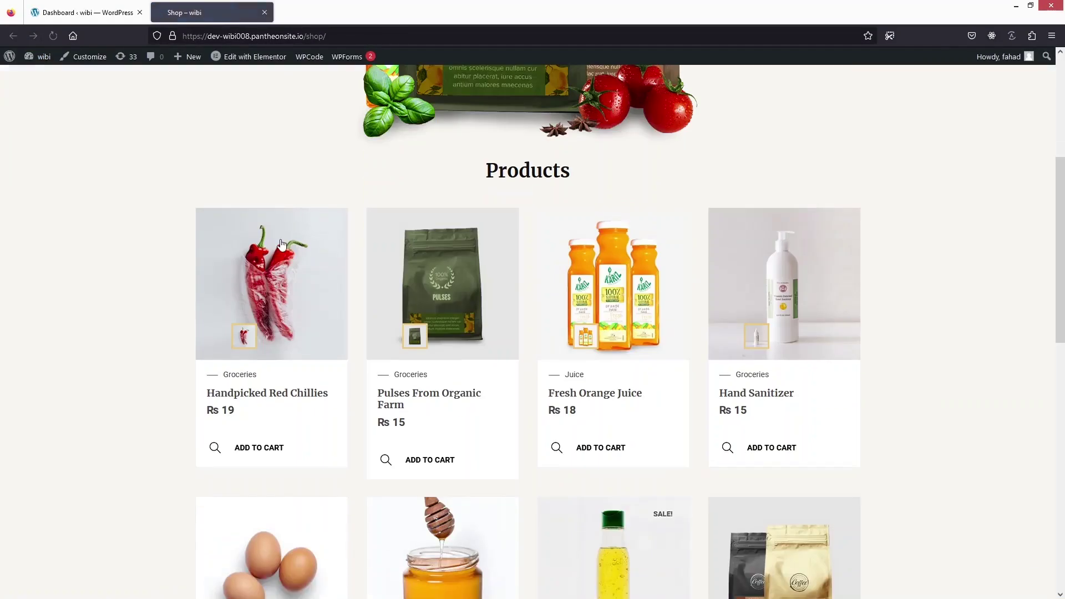
scroll(283, 308, down, 2)
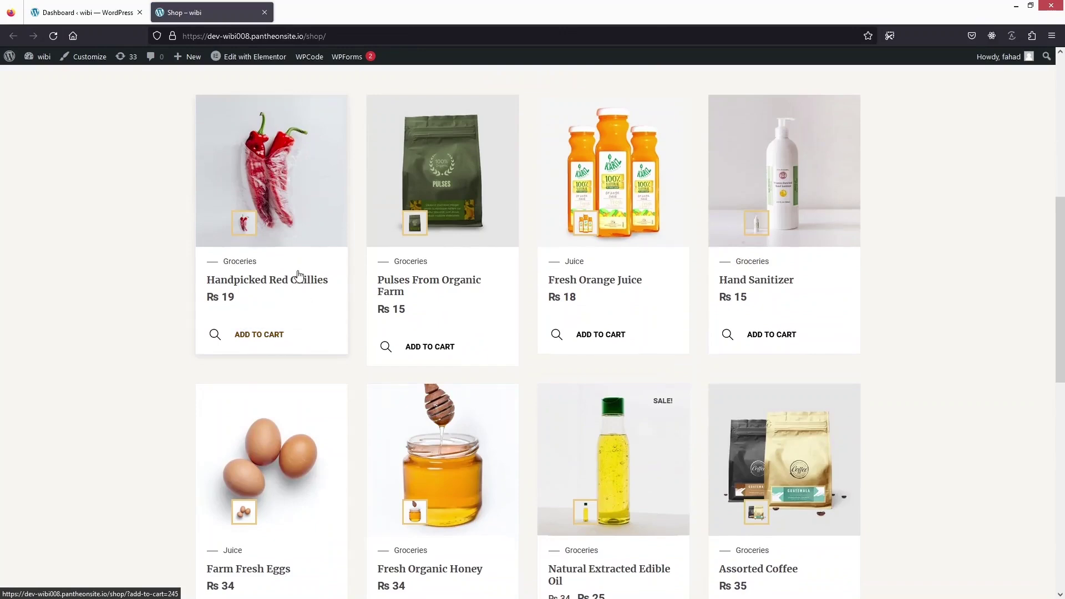
click(267, 340)
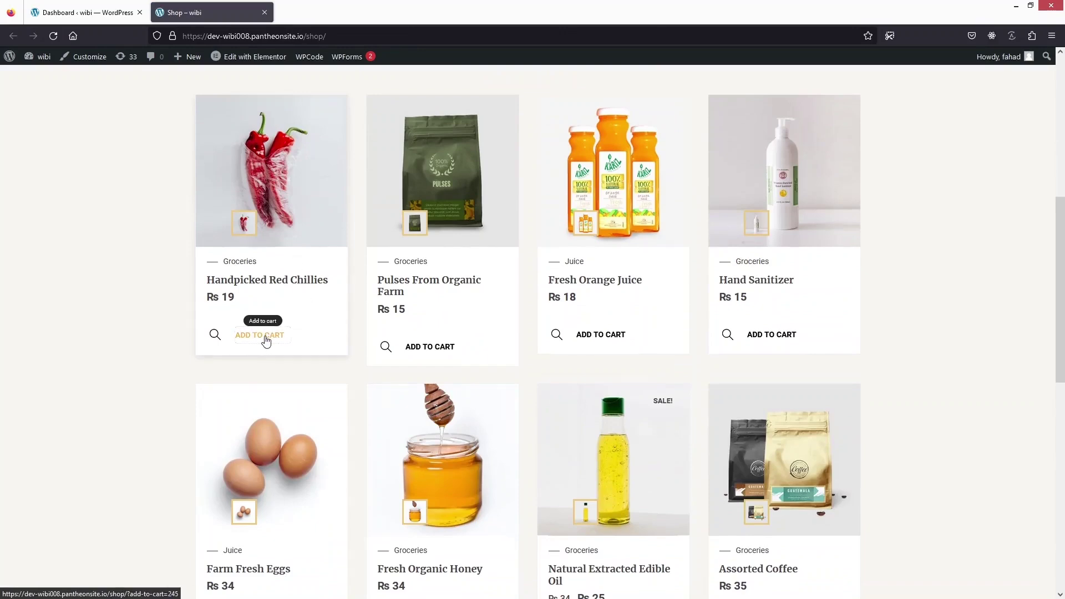
scroll(468, 294, up, 7)
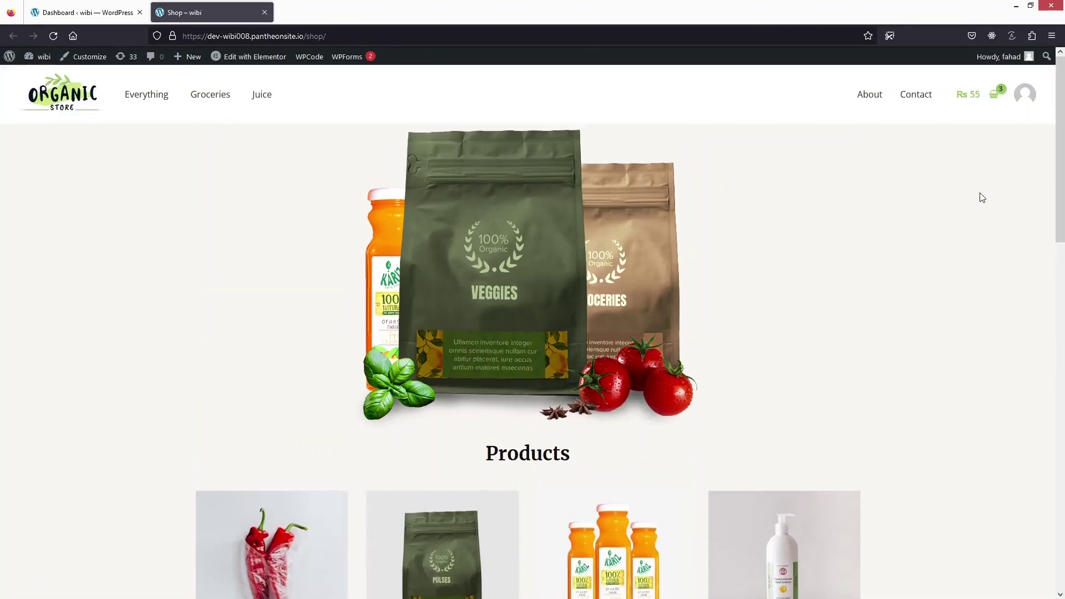
click(996, 95)
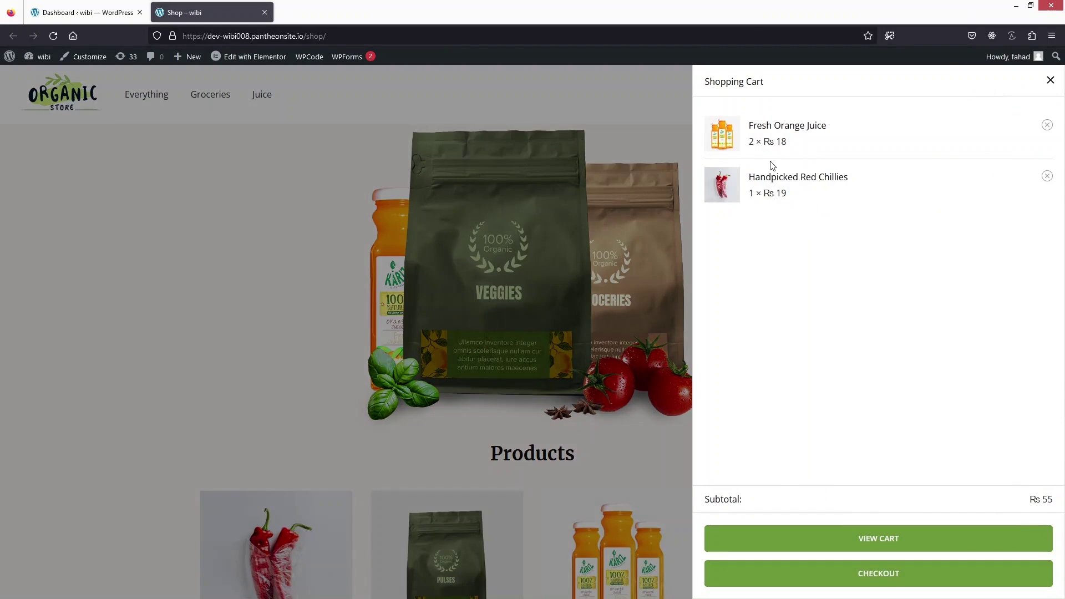
click(843, 573)
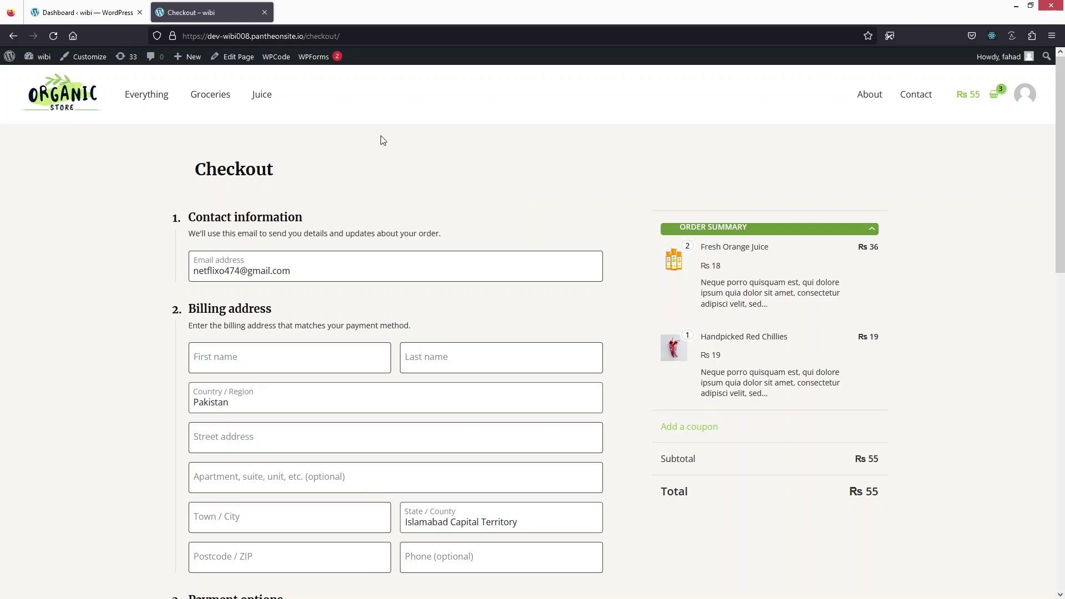
Step: Search for 'direct checkout' under Plugins > Add New Plugin
click(71, 21)
mouse_move(38, 505)
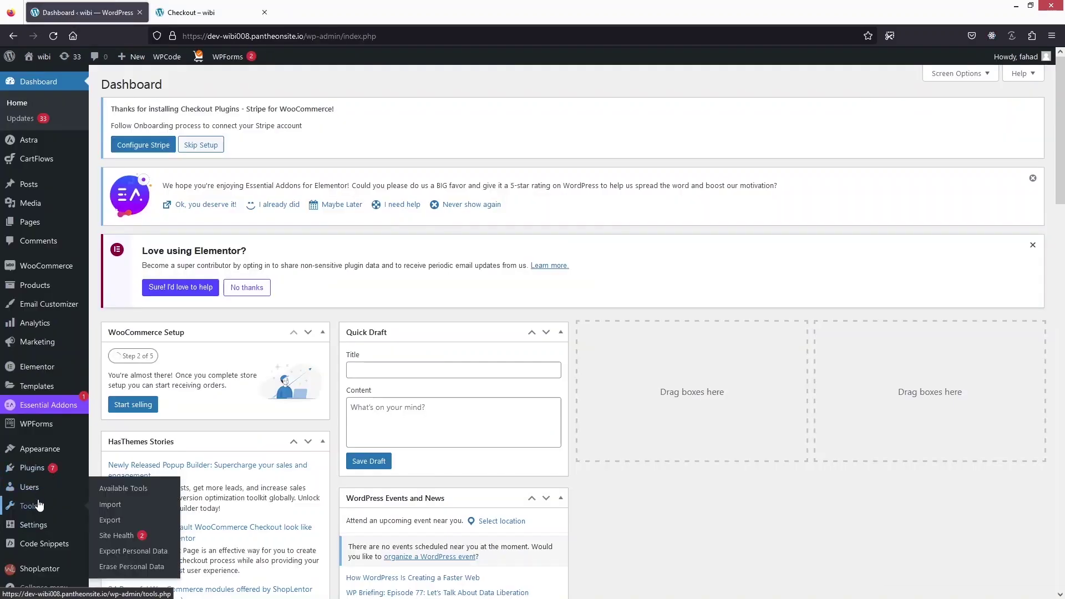
mouse_move(35, 472)
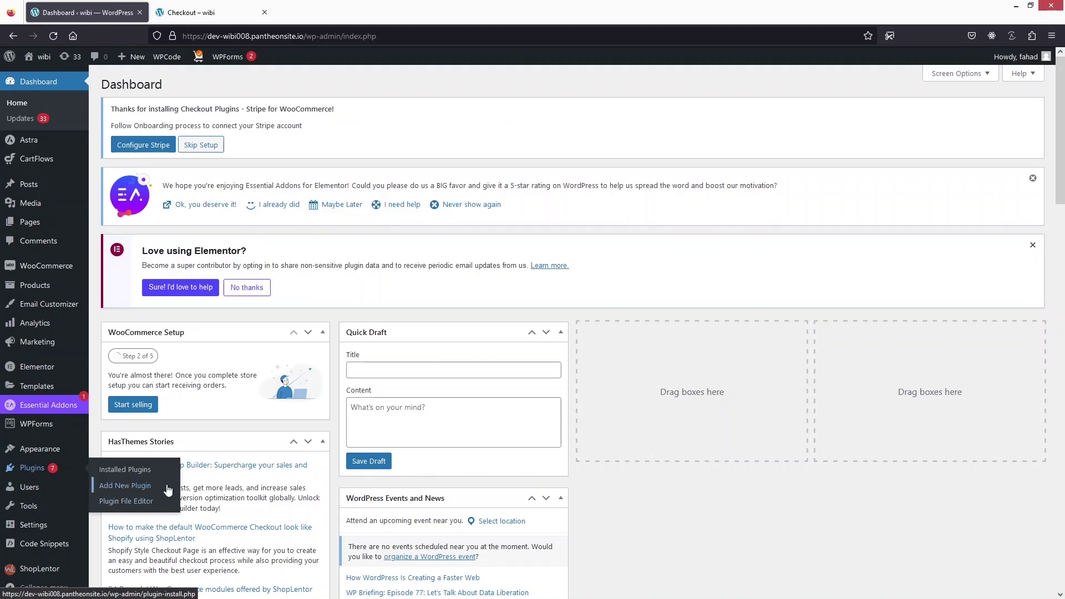
click(166, 489)
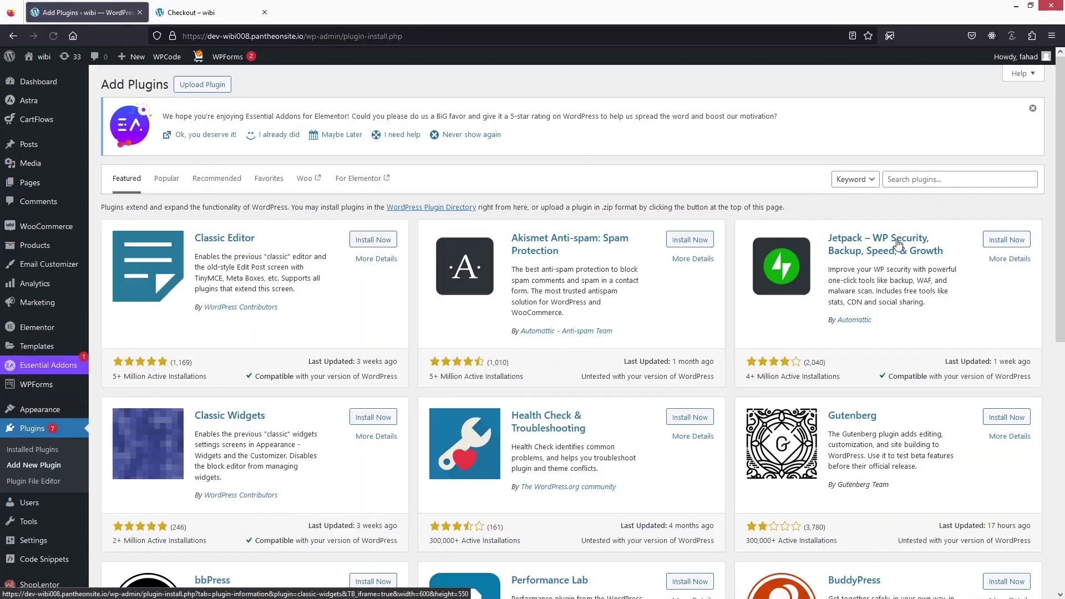
click(931, 180)
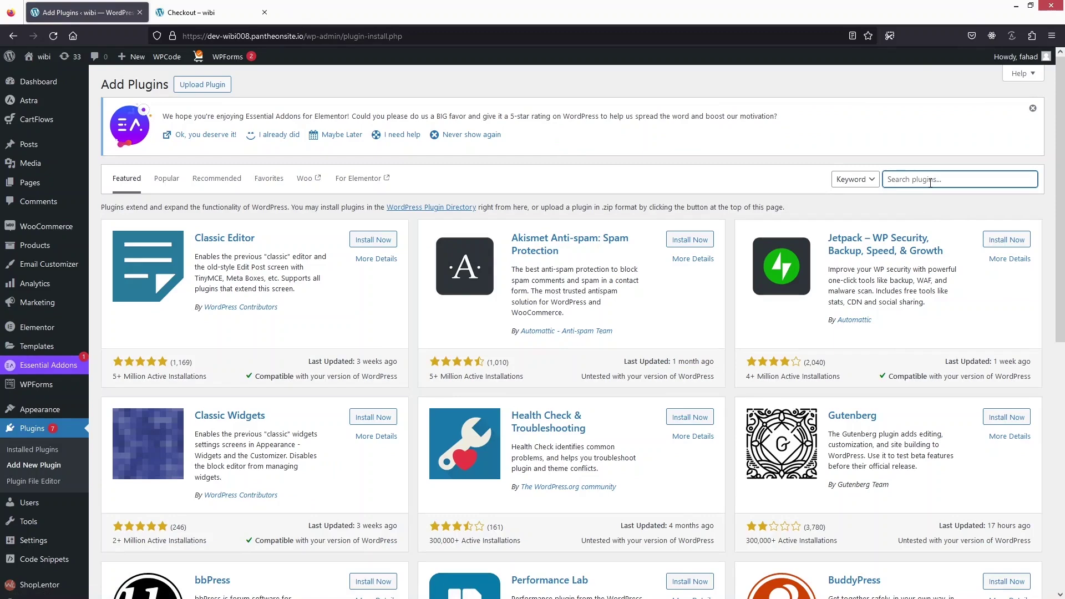
text(direct checkout)
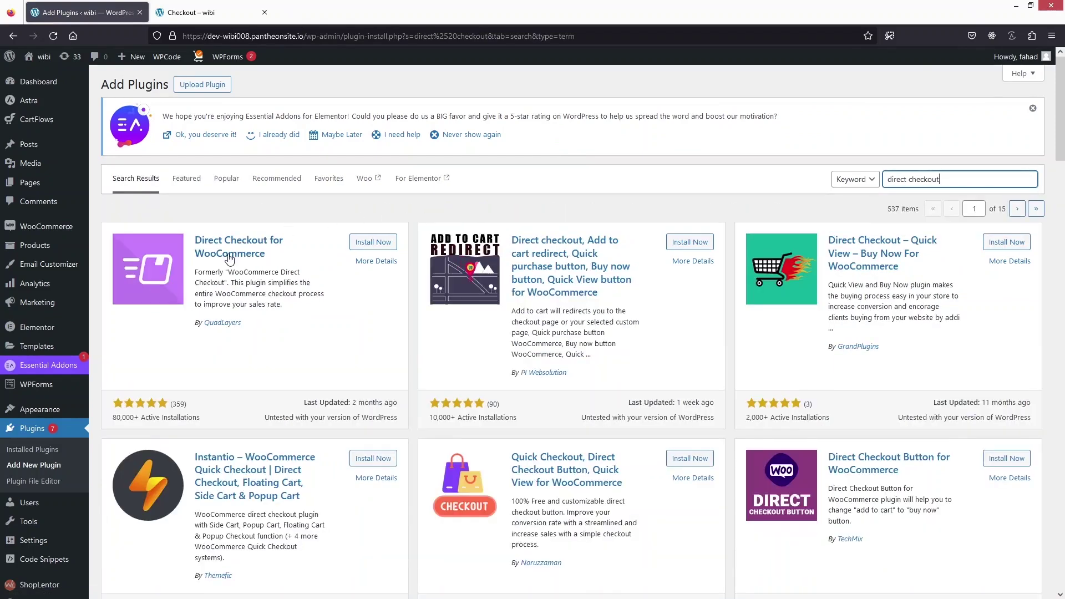
Step: Install and activate the Direct Checkout for WooCommerce plugin
click(369, 244)
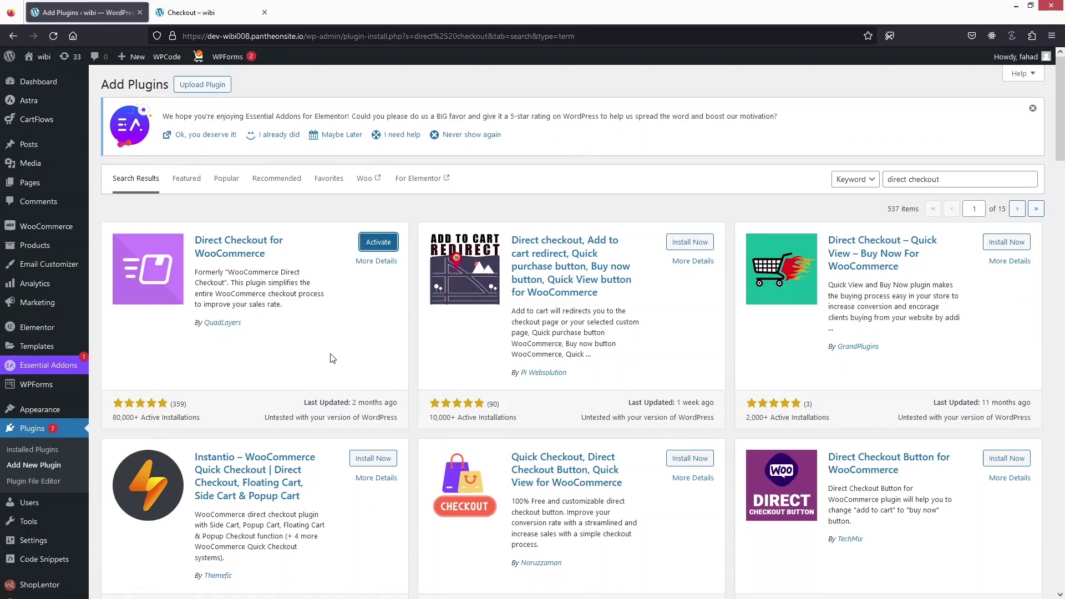
click(375, 243)
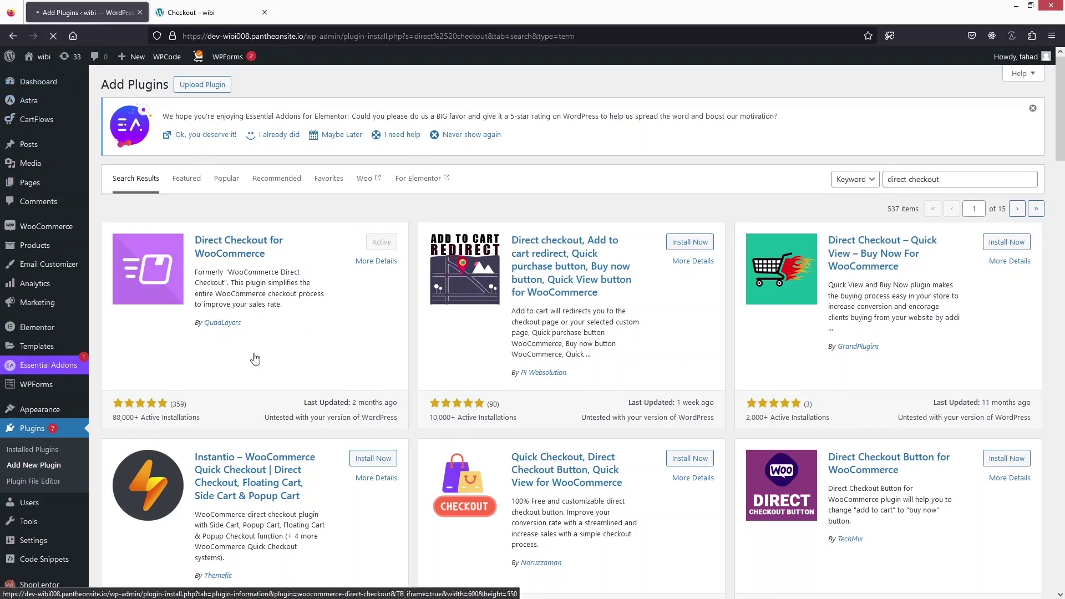
mouse_move(56, 230)
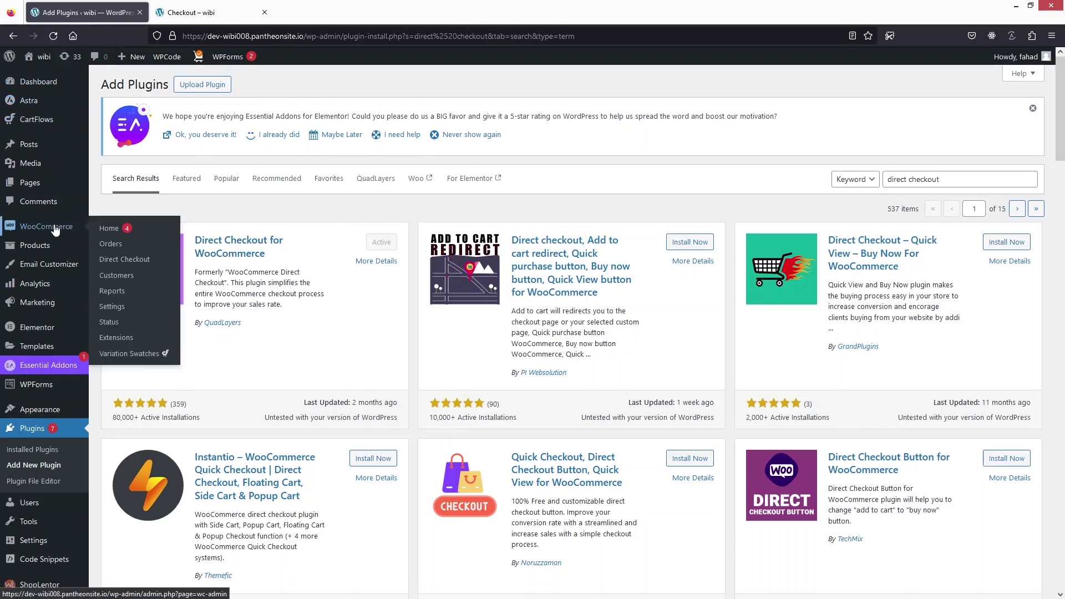
Step: In WooCommerce > Direct Checkout, set Added to cart alert and Added to cart link in shop to Yes
click(162, 262)
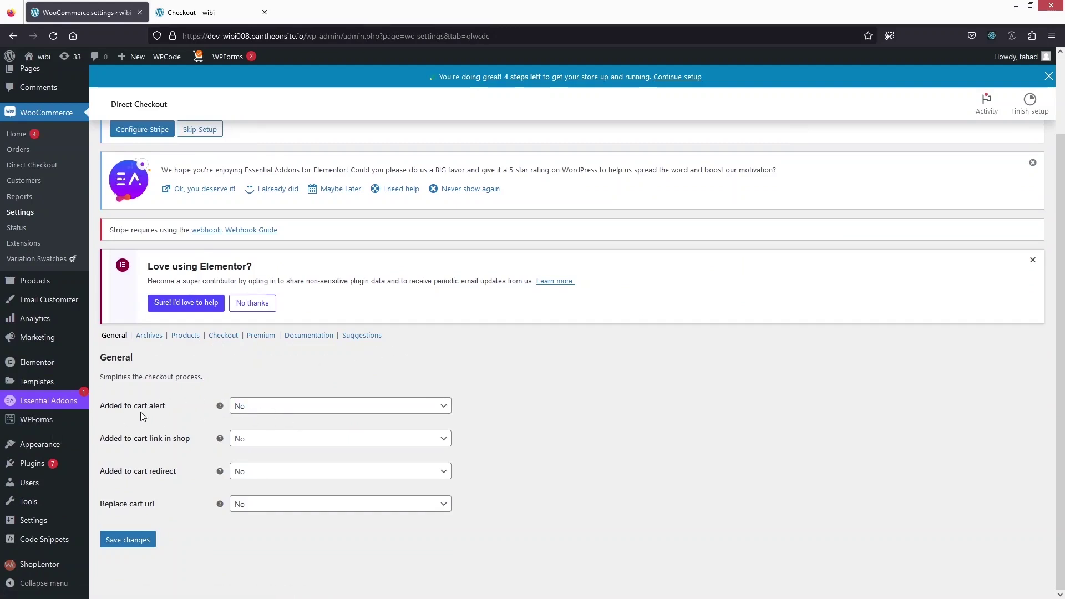
click(309, 410)
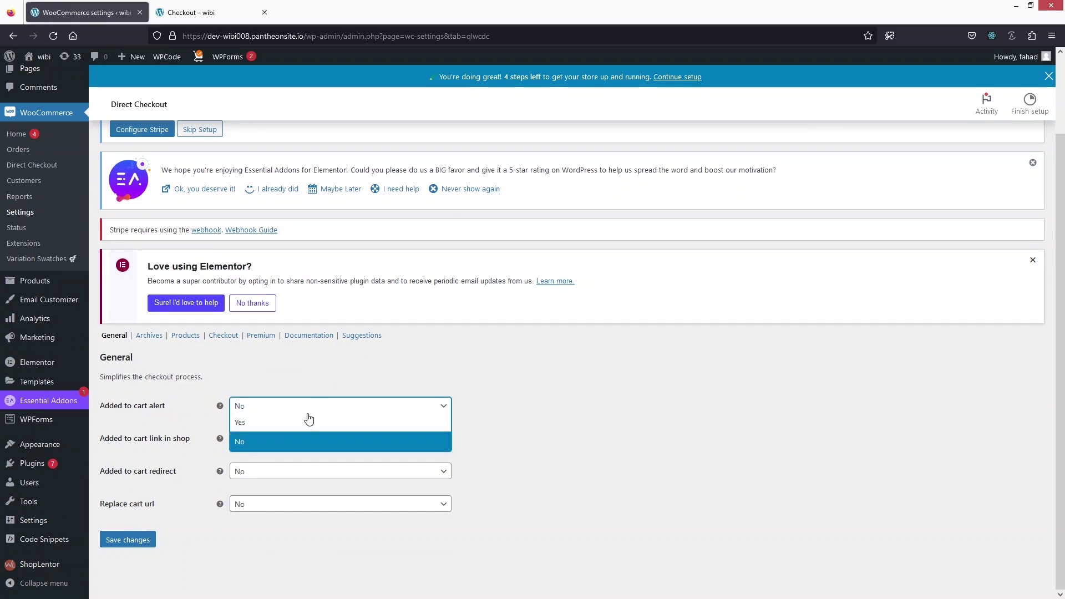
click(294, 424)
mouse_move(219, 408)
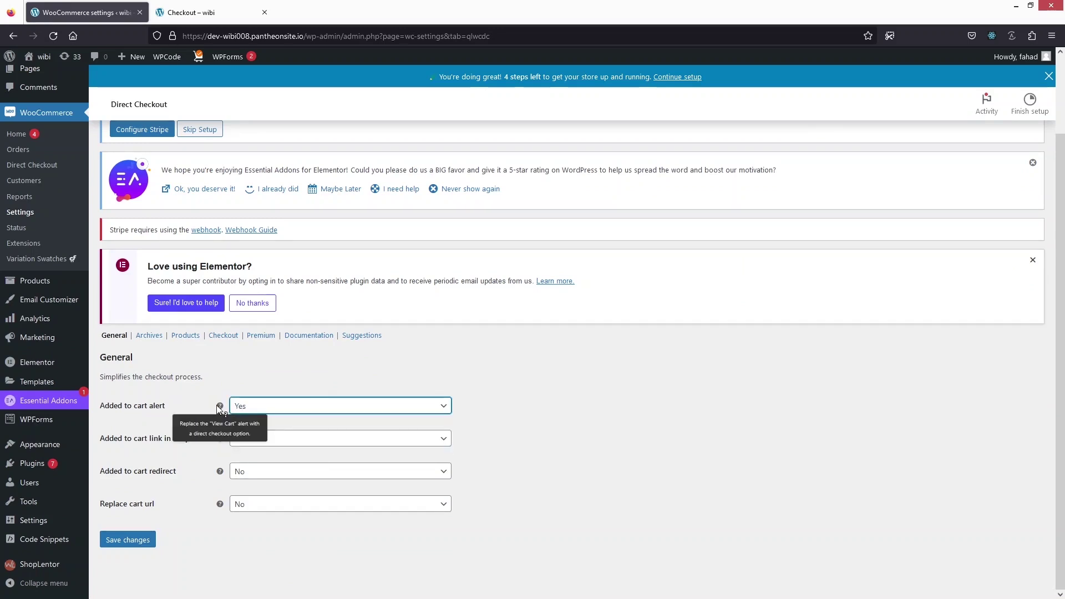
key(Tab)
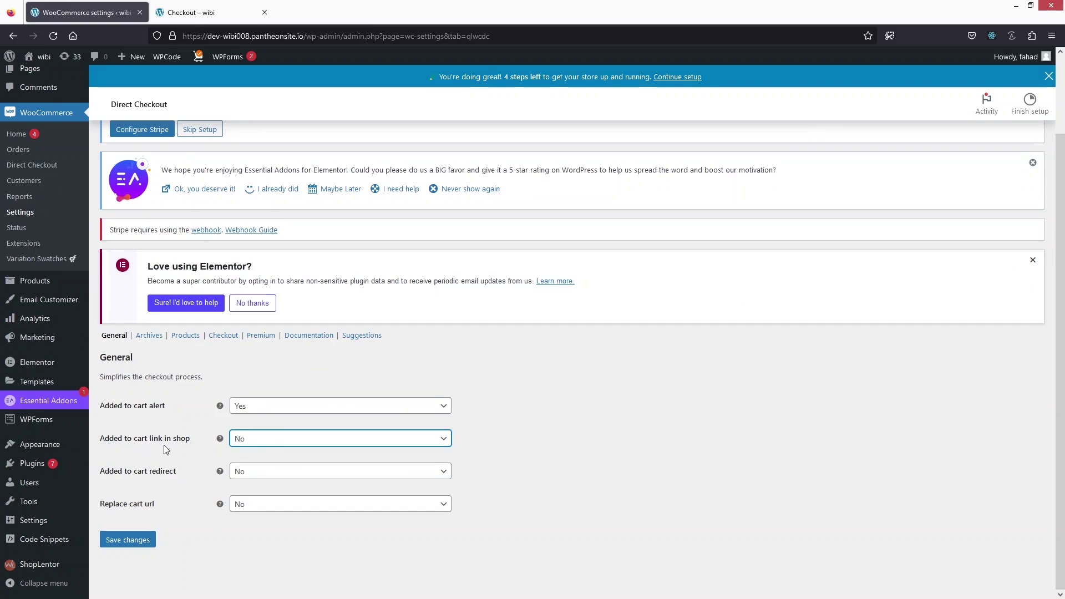
click(307, 444)
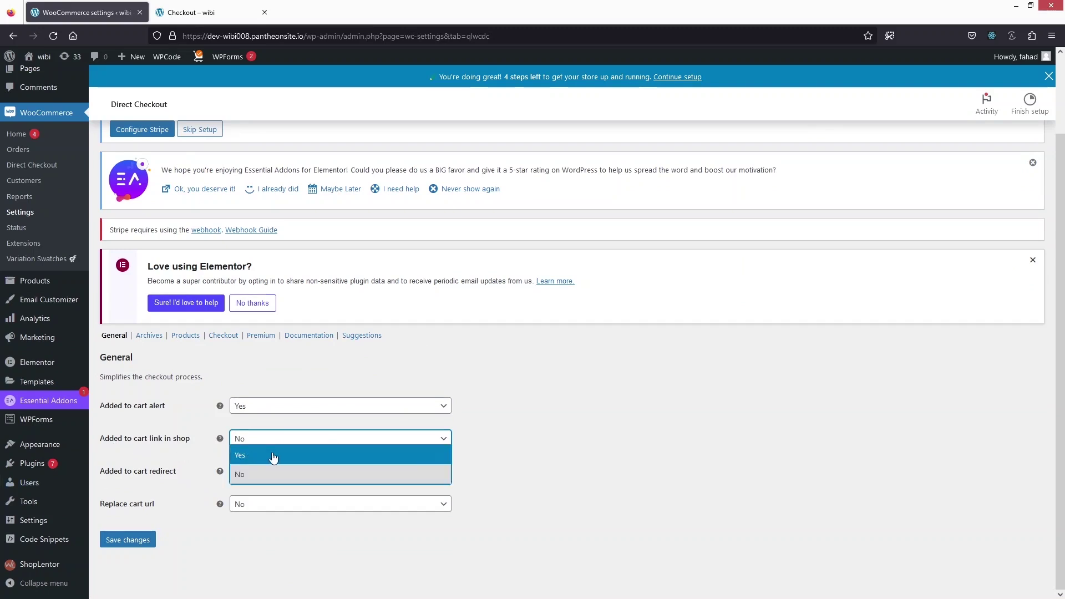
click(273, 457)
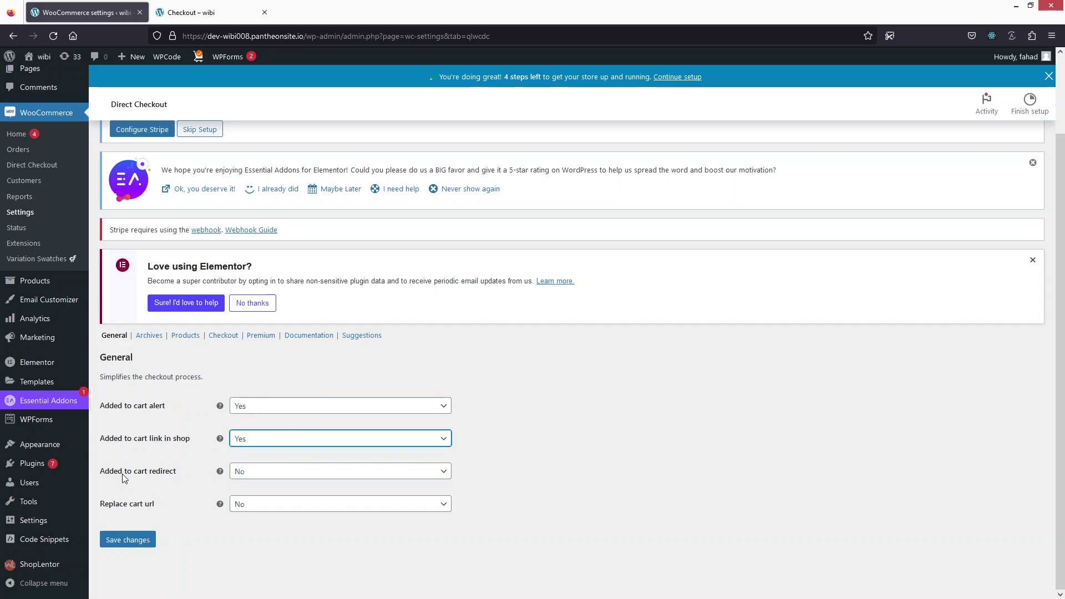
Step: Set Added to cart redirect to Yes with Checkout as the destination, and save the settings
click(284, 479)
click(278, 489)
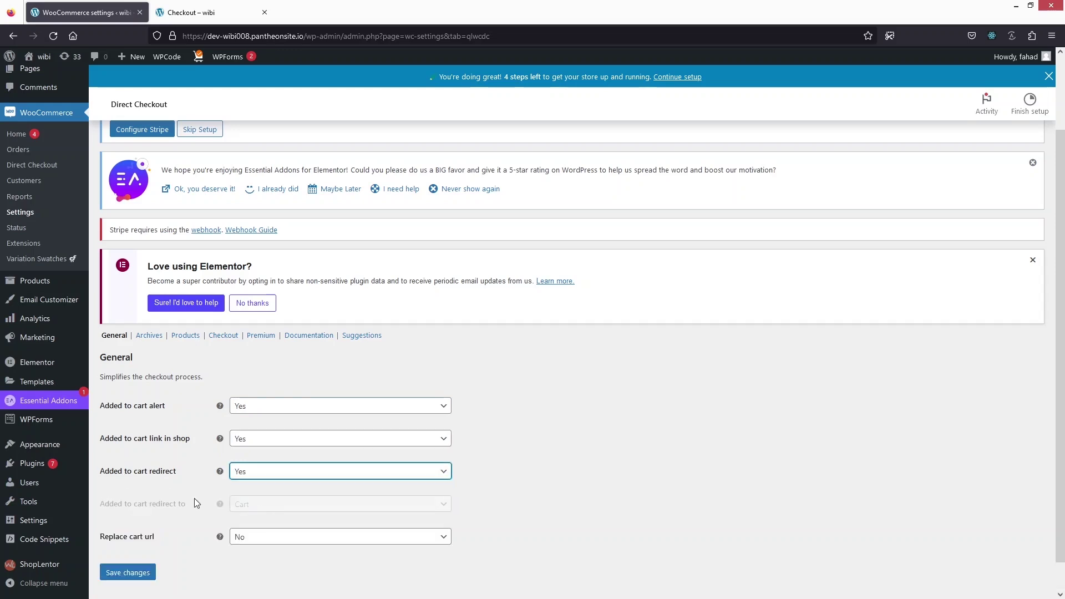
scroll(179, 451, down, 1)
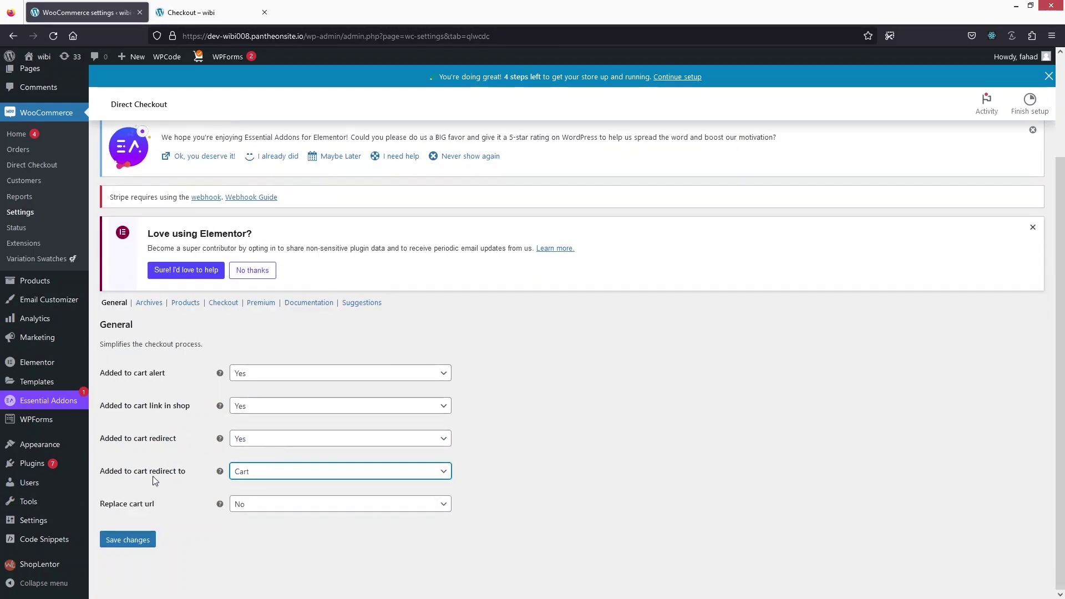
click(290, 477)
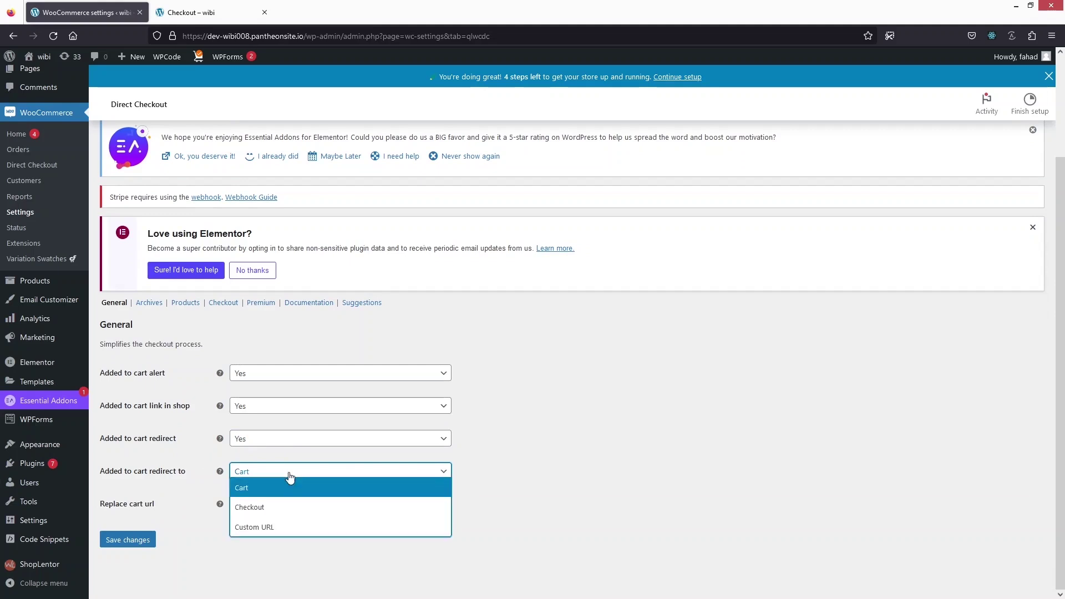
click(290, 515)
click(239, 522)
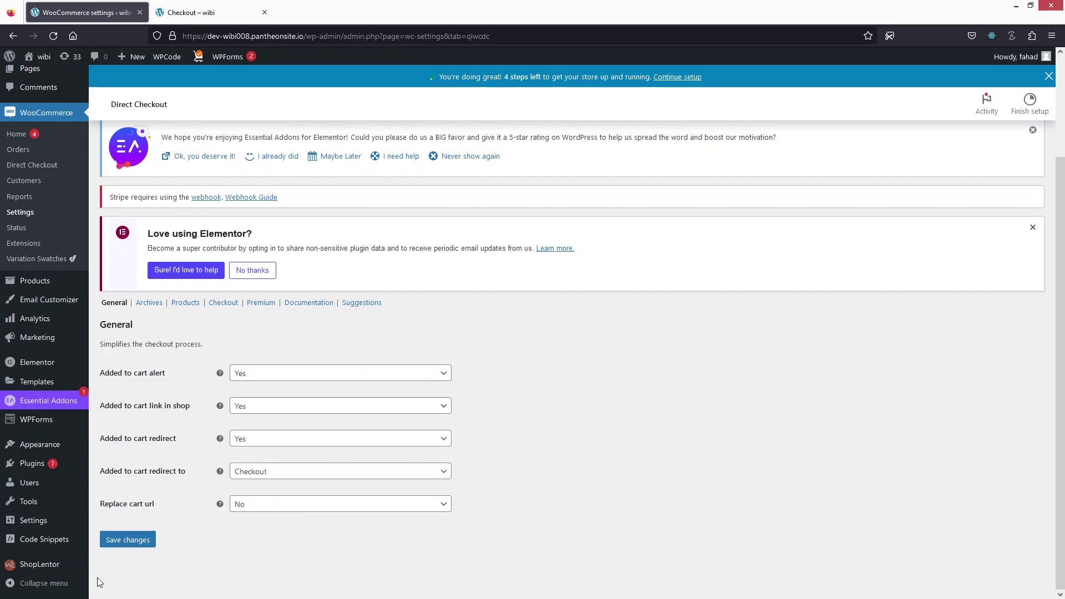
click(127, 543)
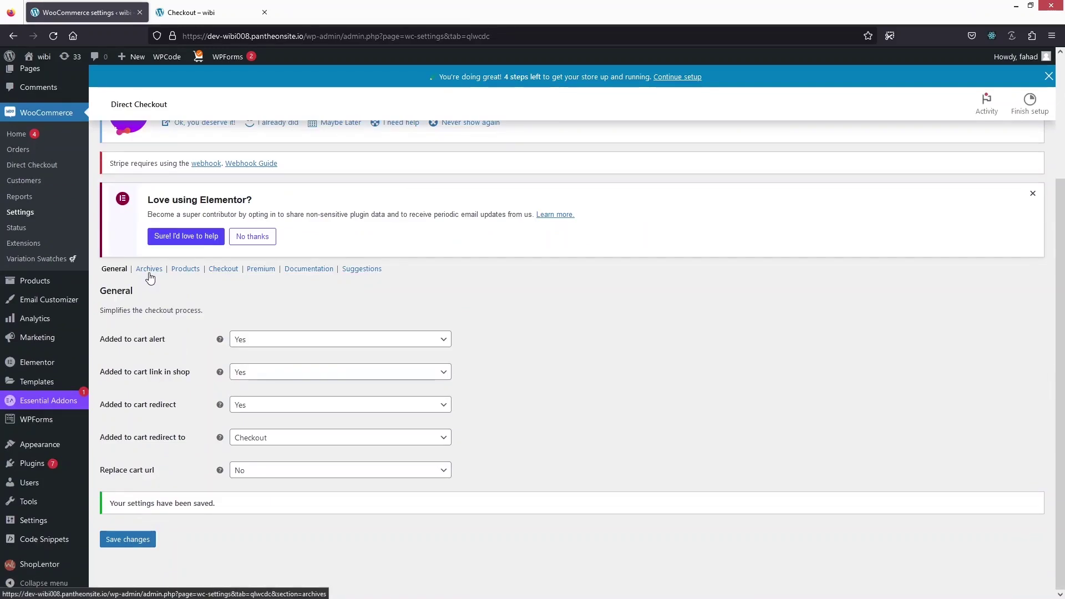
Step: In the Archives section, set Replace Add to cart text to Yes
click(150, 272)
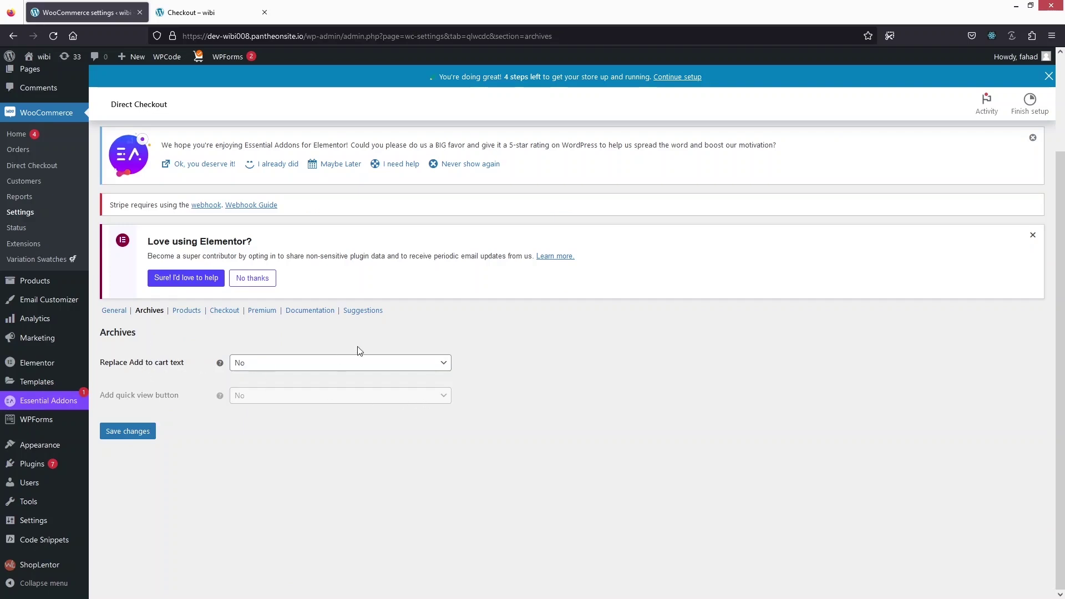
click(331, 372)
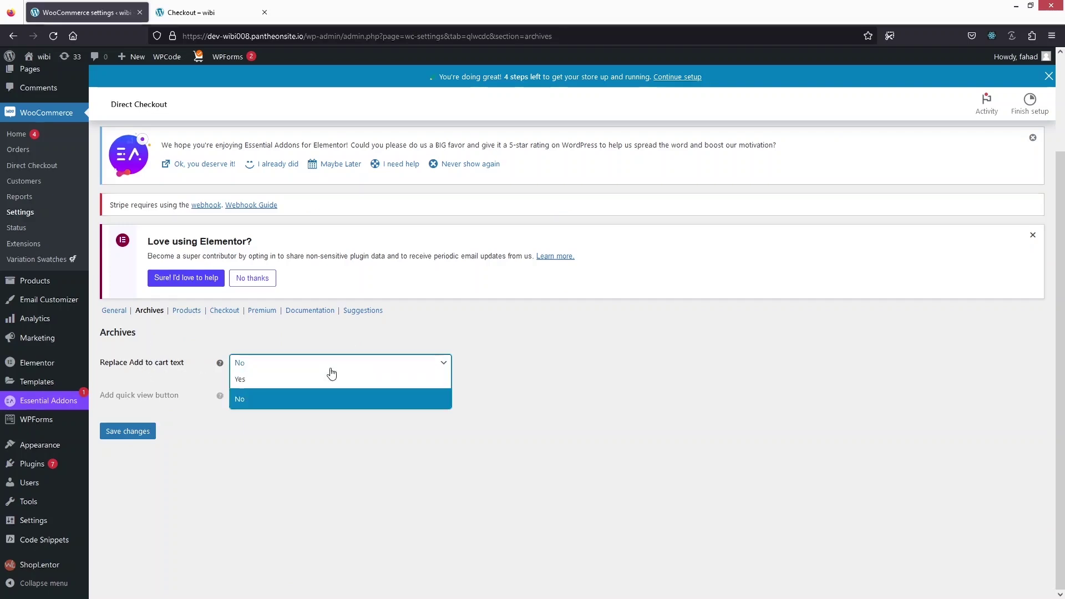
click(301, 393)
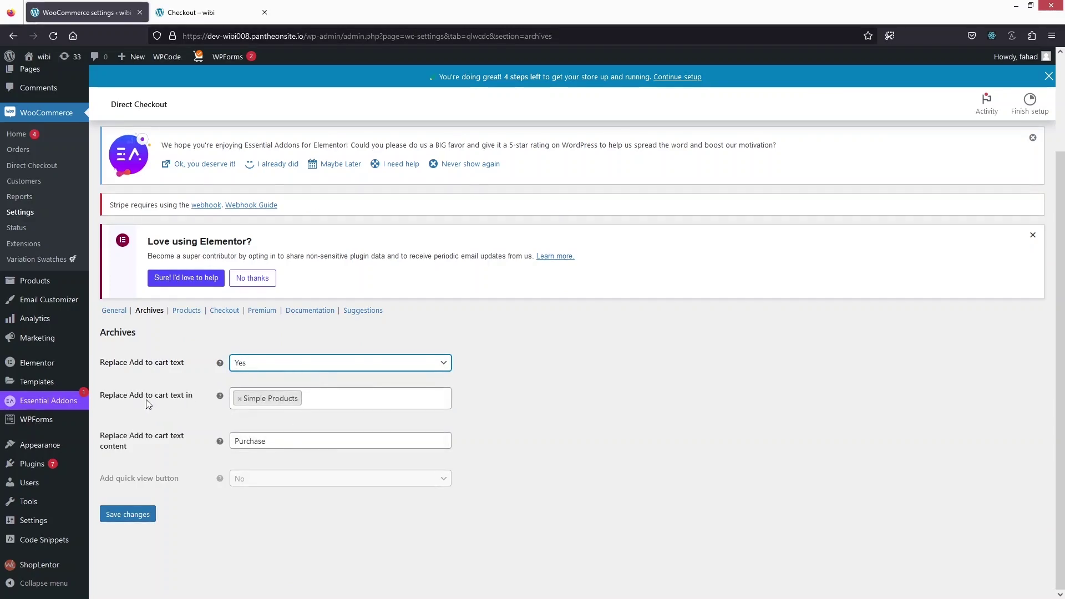
click(362, 404)
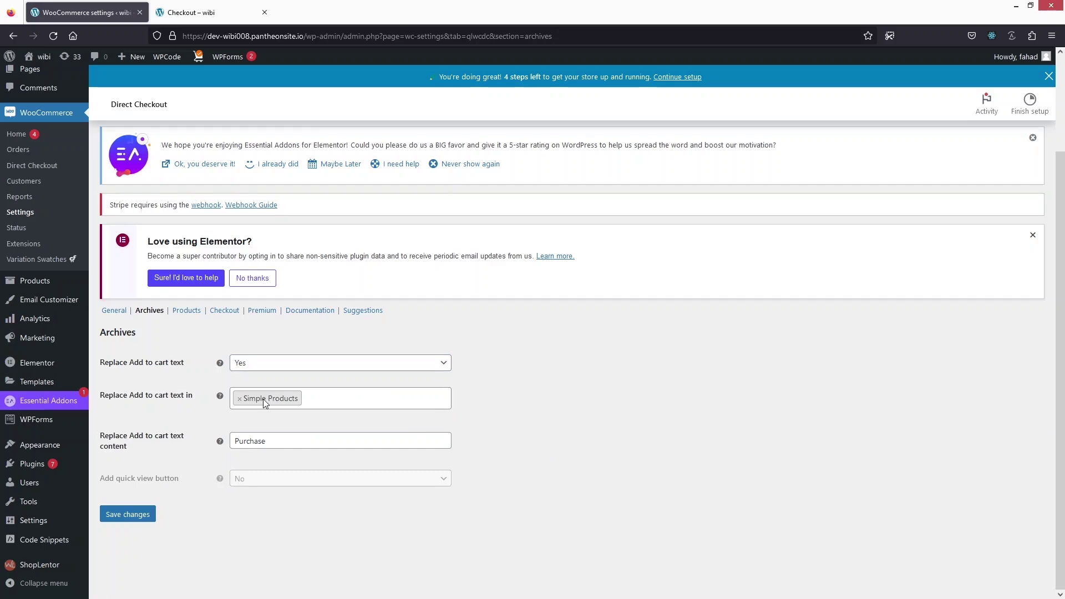
Step: Add Grouped, Virtual, Downloadable and Variable products to the replaced product types
click(331, 398)
click(332, 438)
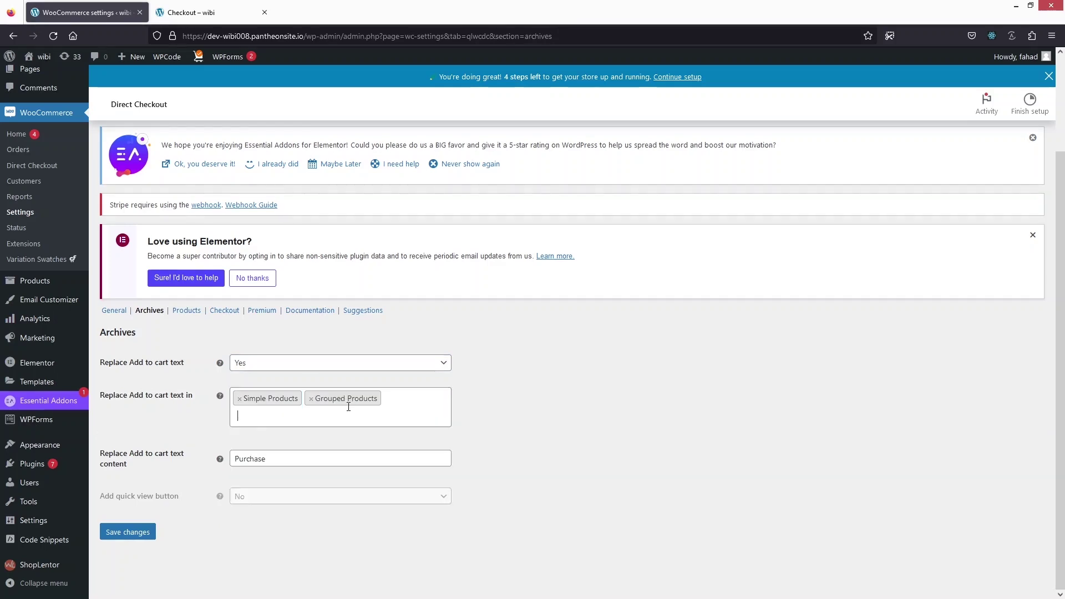
click(247, 426)
click(273, 475)
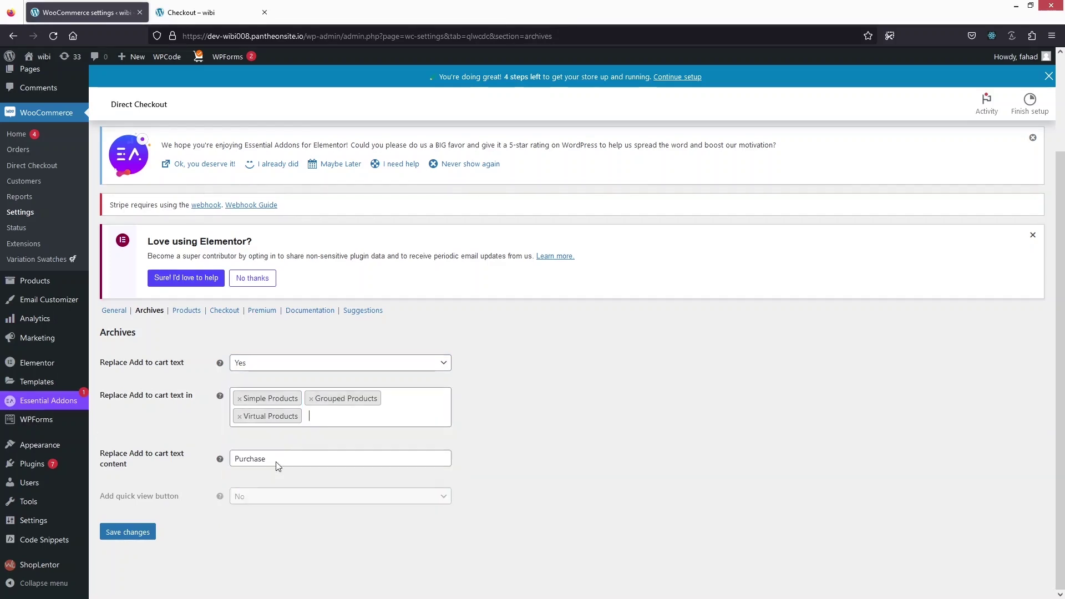
click(328, 422)
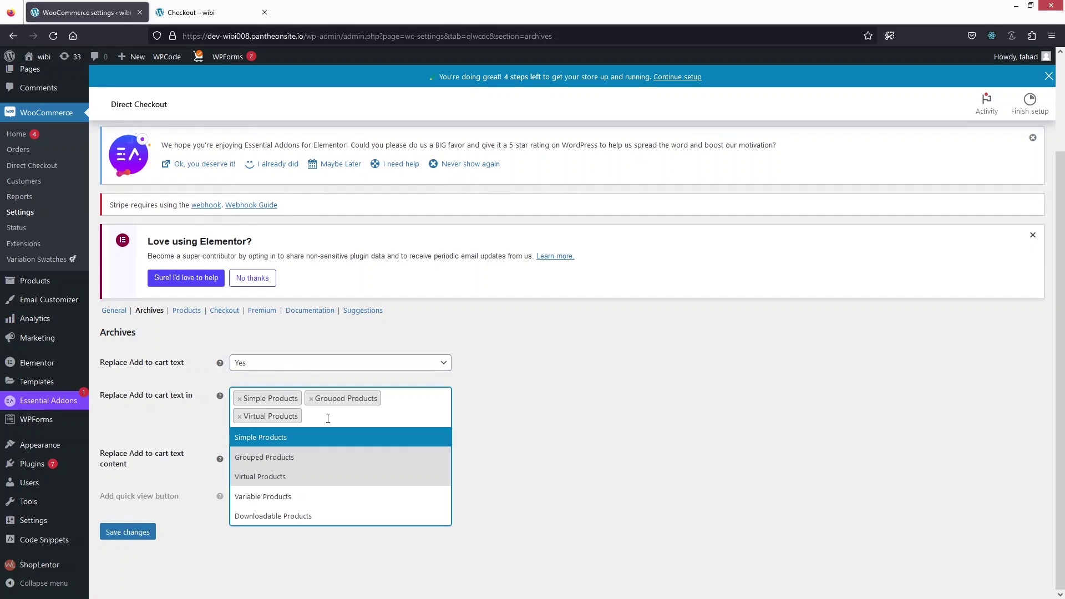
click(295, 516)
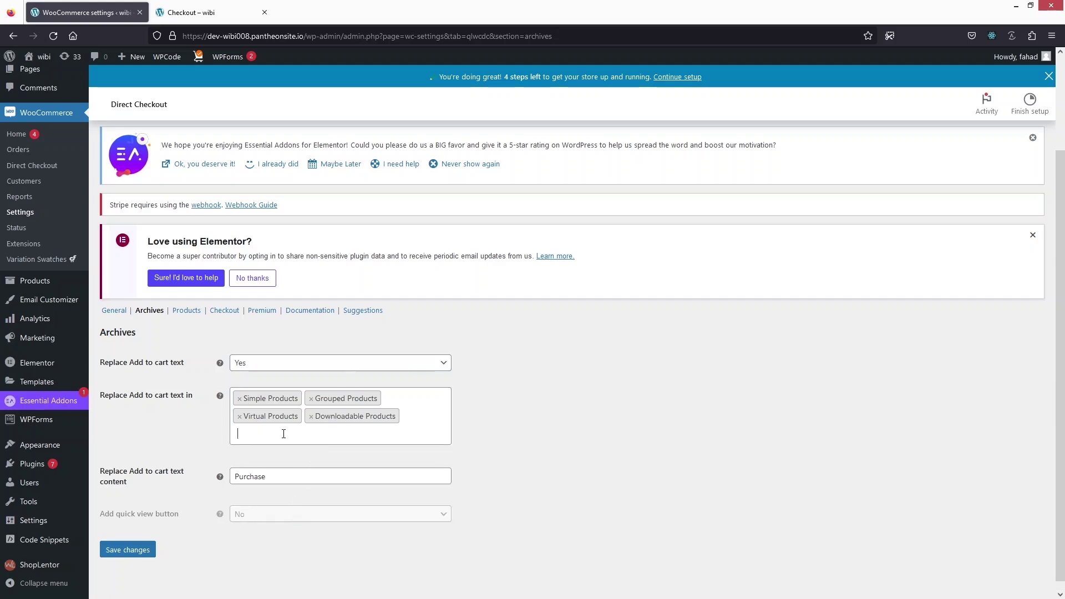
click(284, 434)
click(282, 516)
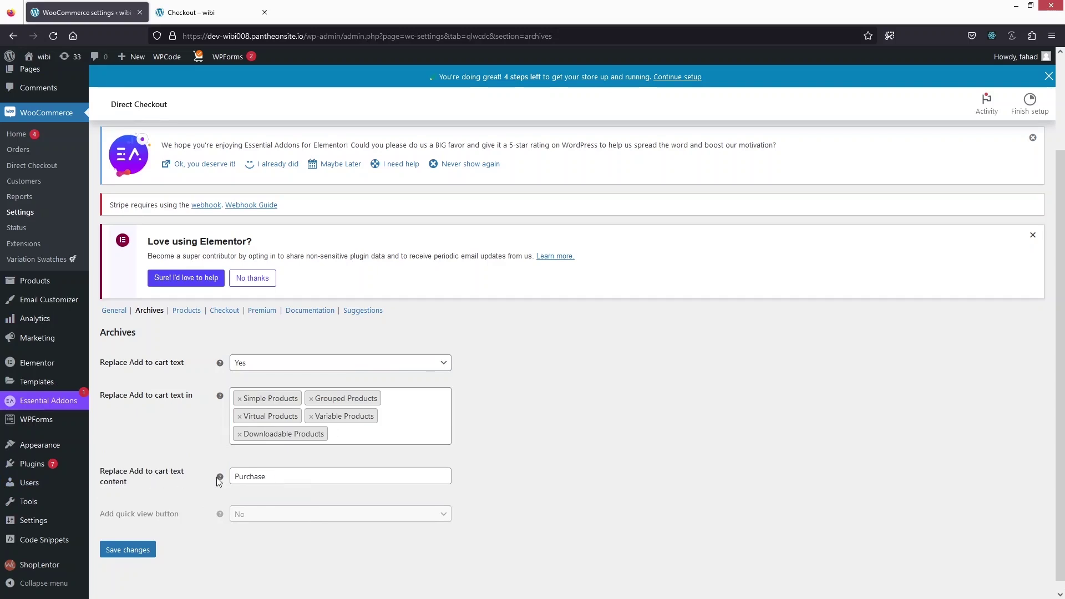
Step: Change the replacement button text from Purchase to BUY NOW and save the archive settings
click(249, 477)
double_click(250, 476)
text(BUY NOW)
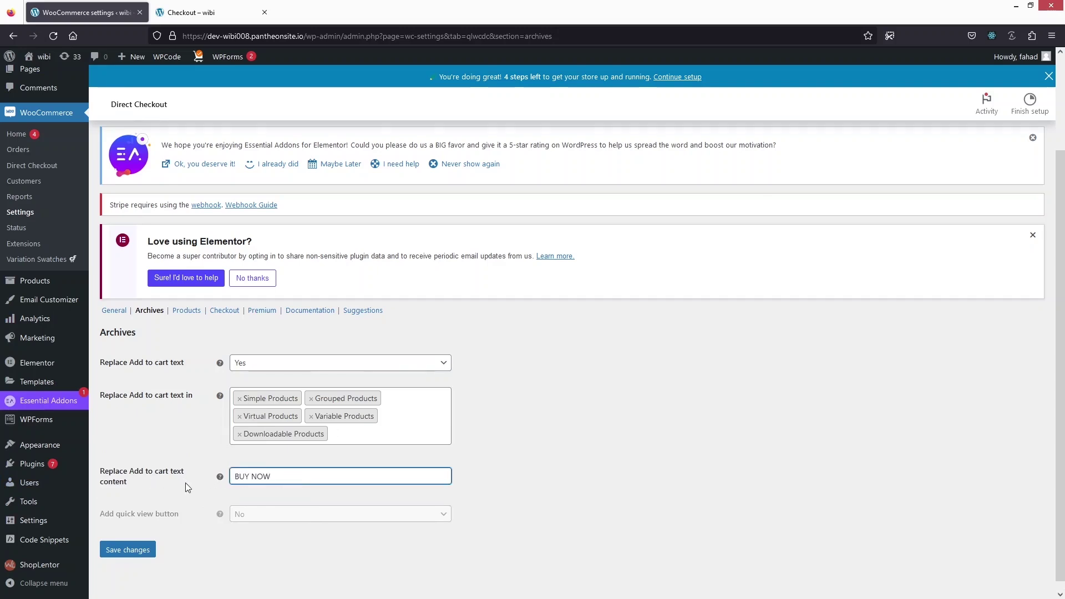
scroll(192, 472, down, 1)
click(140, 541)
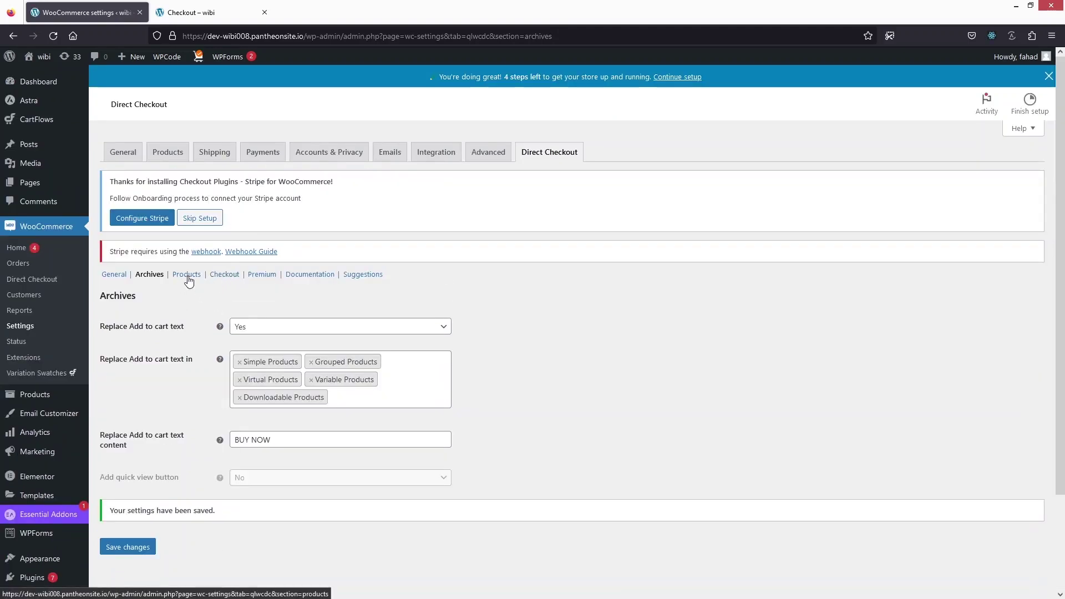
Step: In the Products section, set Replace Add to cart text to Yes, replace Purchase with BUY NOW, and save
click(187, 276)
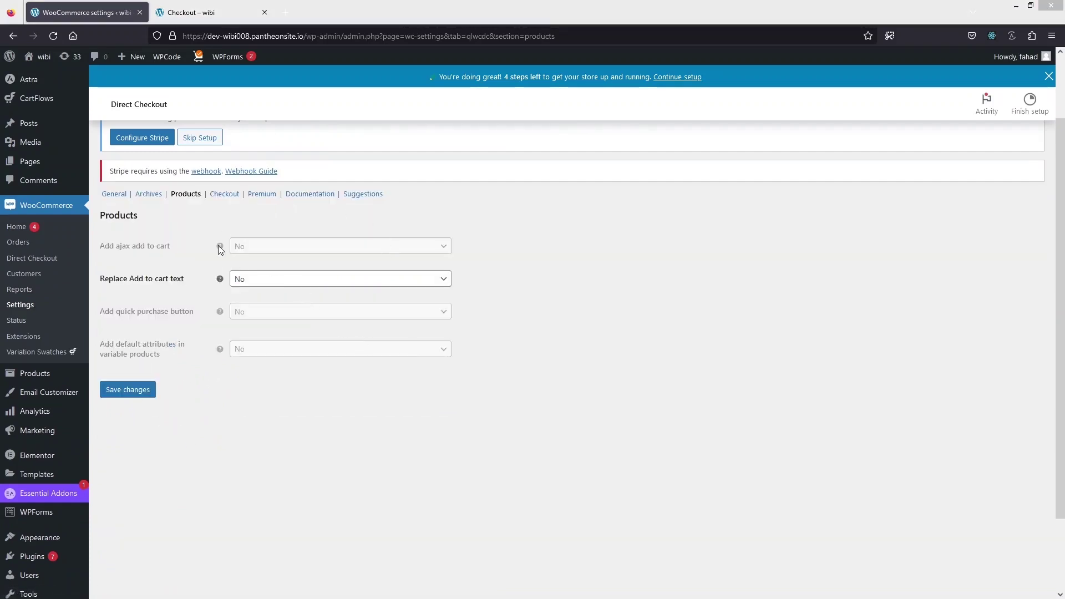
click(285, 284)
click(263, 313)
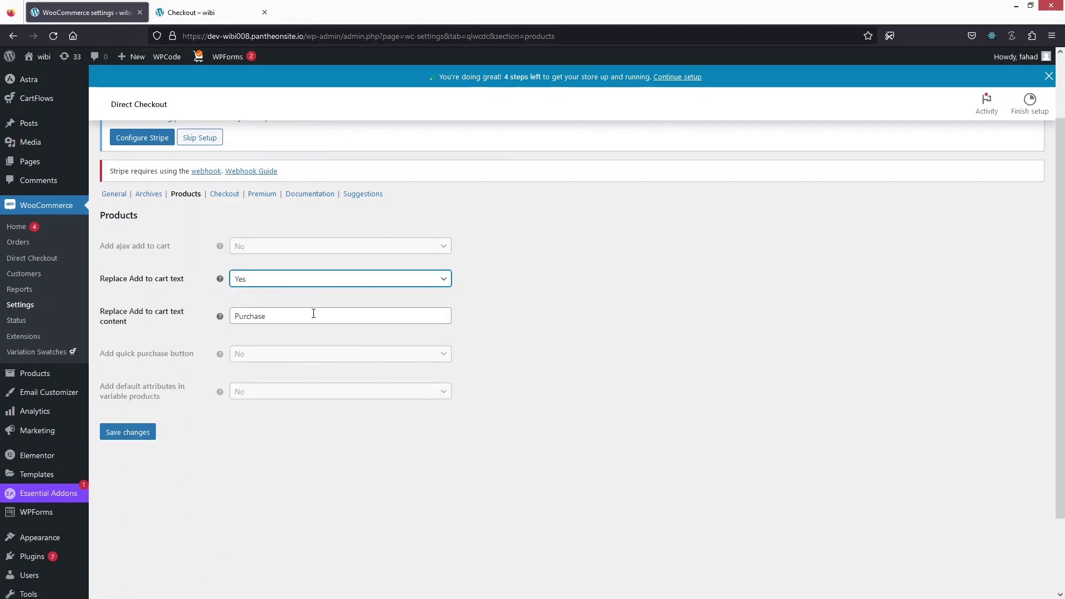
drag(313, 314, 195, 318)
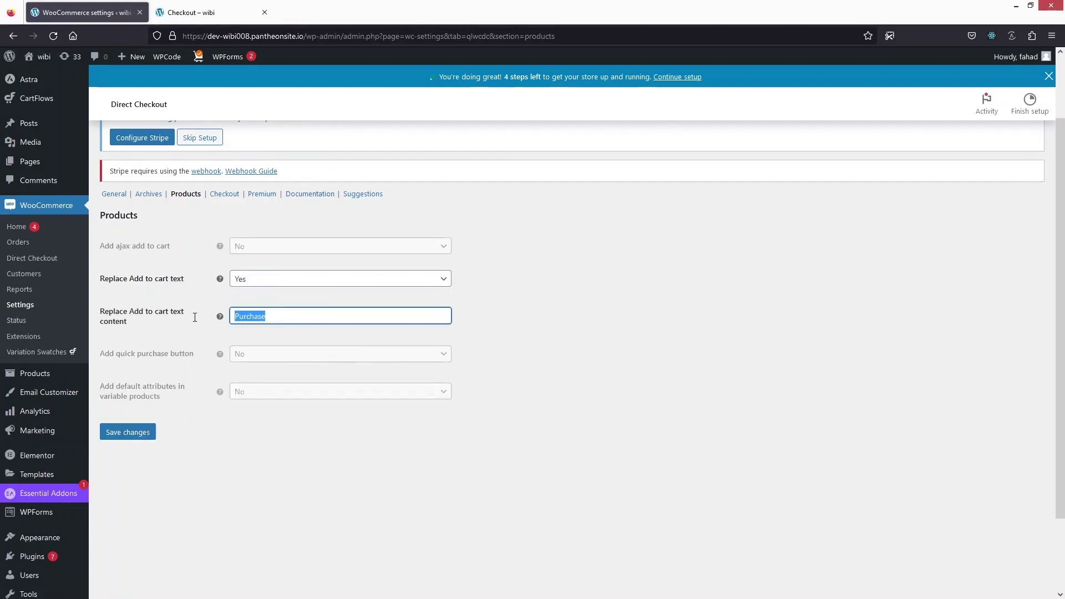
text(BUY NOW)
click(130, 435)
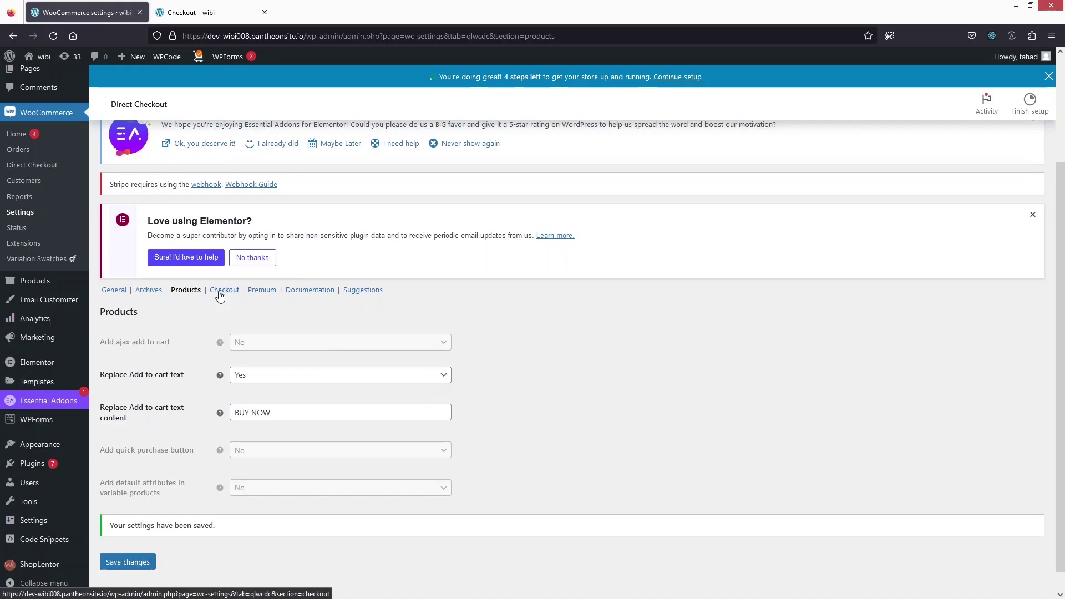
Step: Open the Checkout section and review Remove checkout fields, leaving Address 2, Company and Phone
click(224, 291)
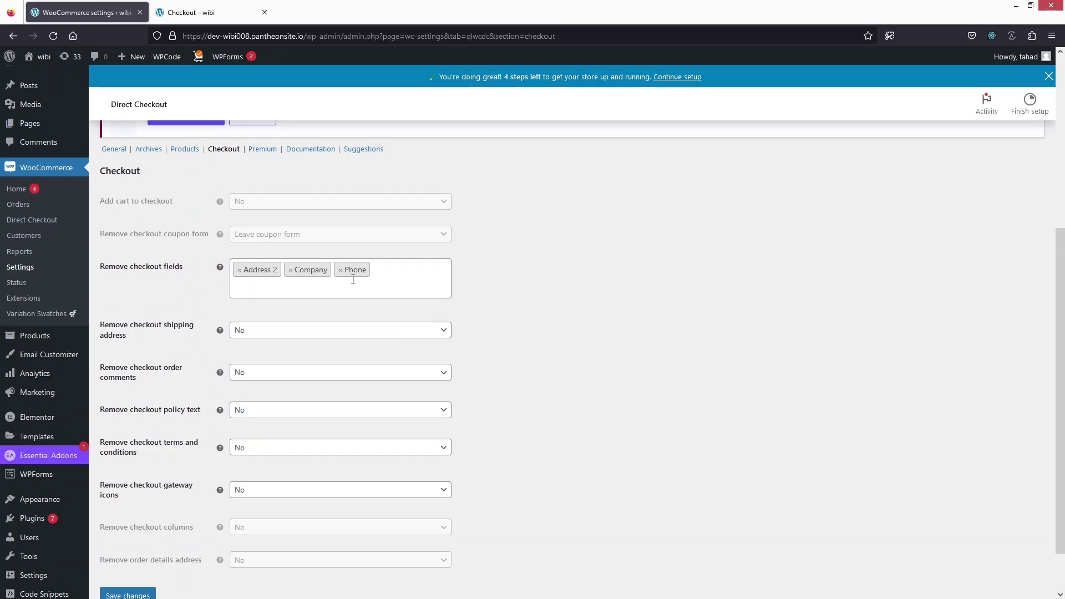
click(416, 280)
scroll(316, 319, up, 3)
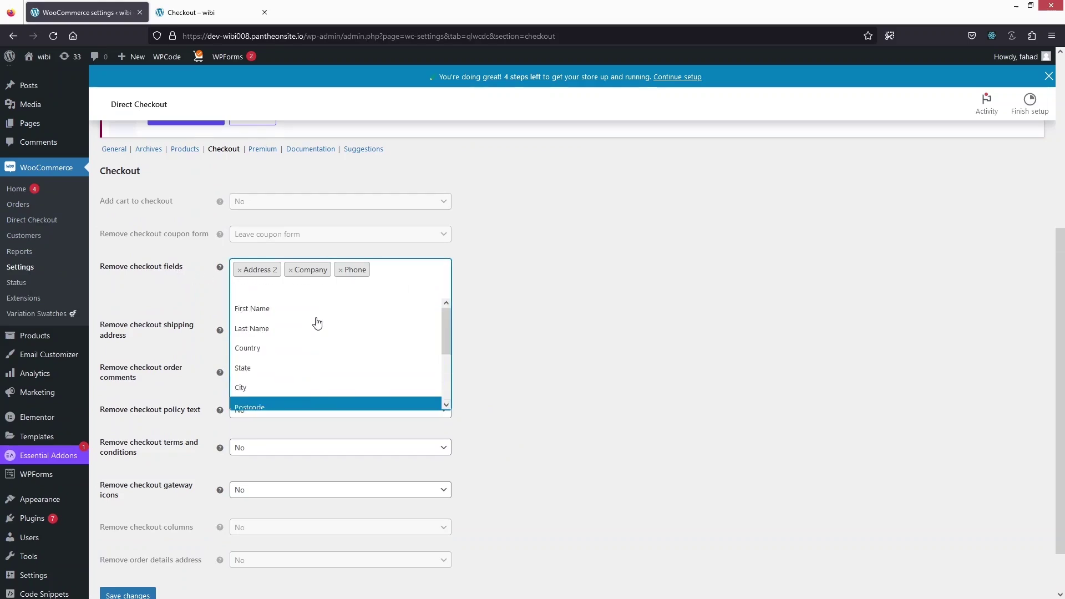
scroll(317, 322, down, 5)
scroll(317, 323, up, 5)
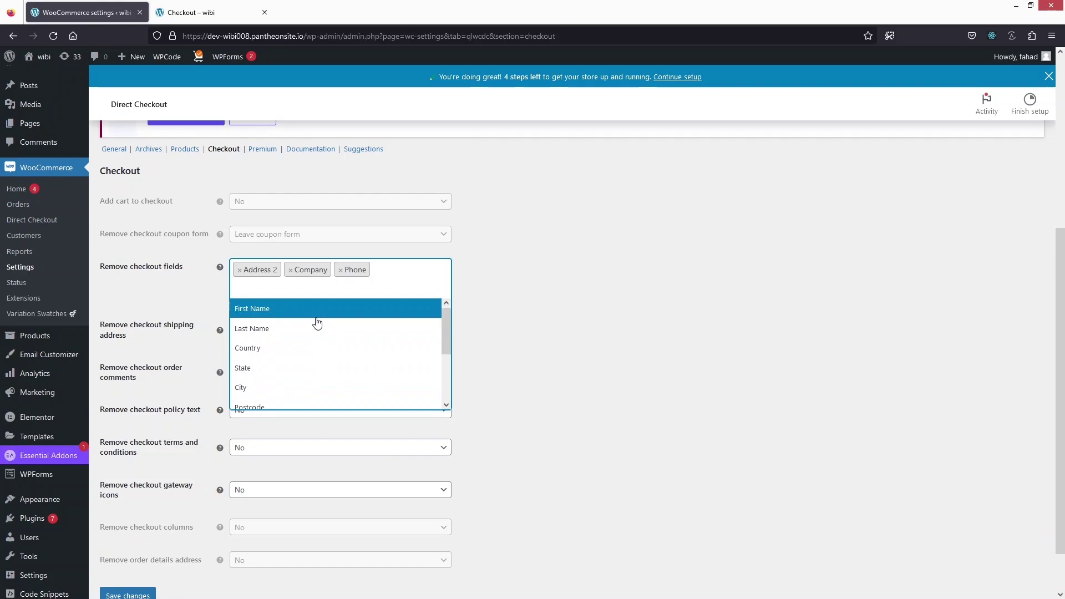
click(562, 319)
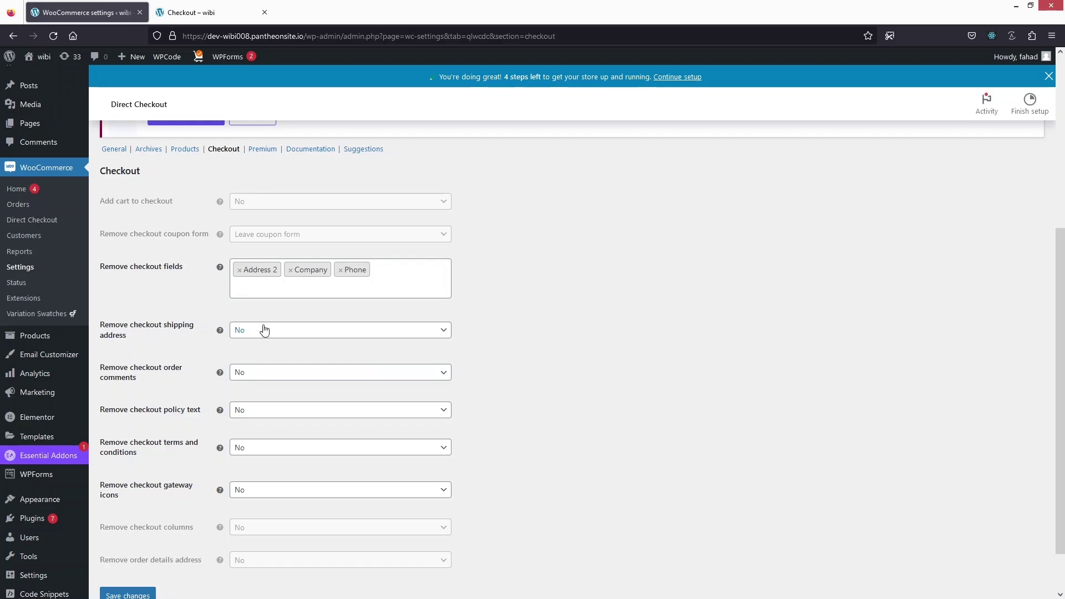
Step: Leave order comments removal set to No and save the checkout settings
scroll(194, 372, down, 1)
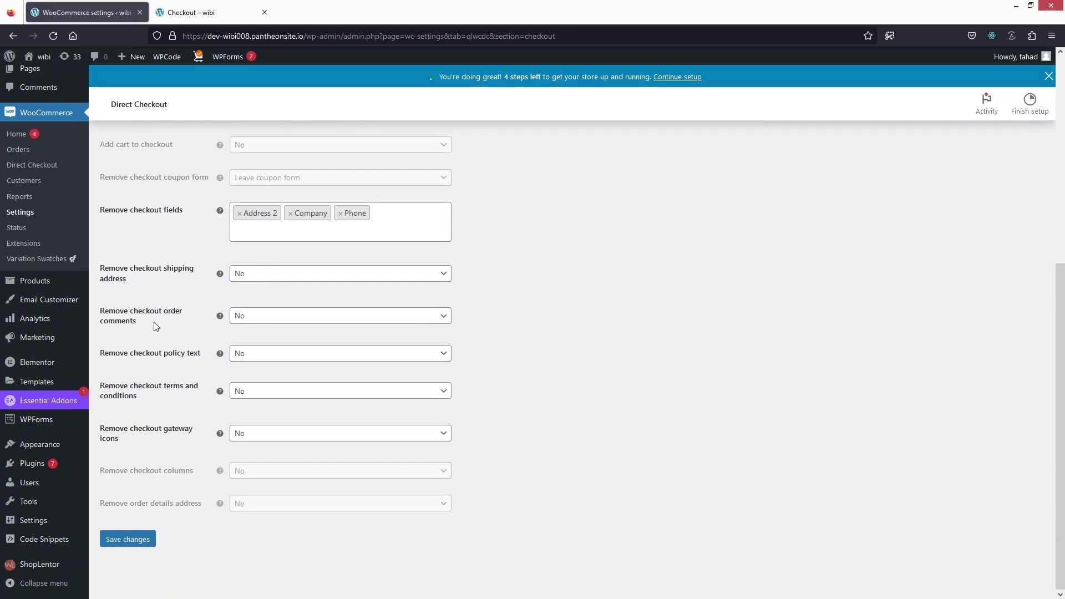
click(332, 316)
click(276, 333)
click(139, 549)
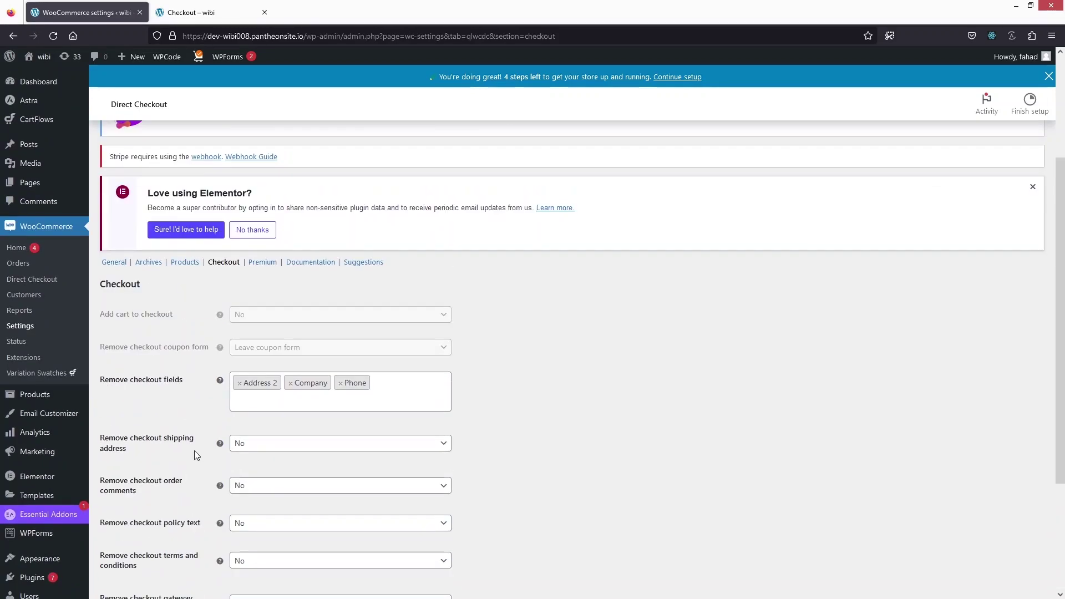
right_click(118, 286)
click(553, 316)
scroll(553, 316, down, 3)
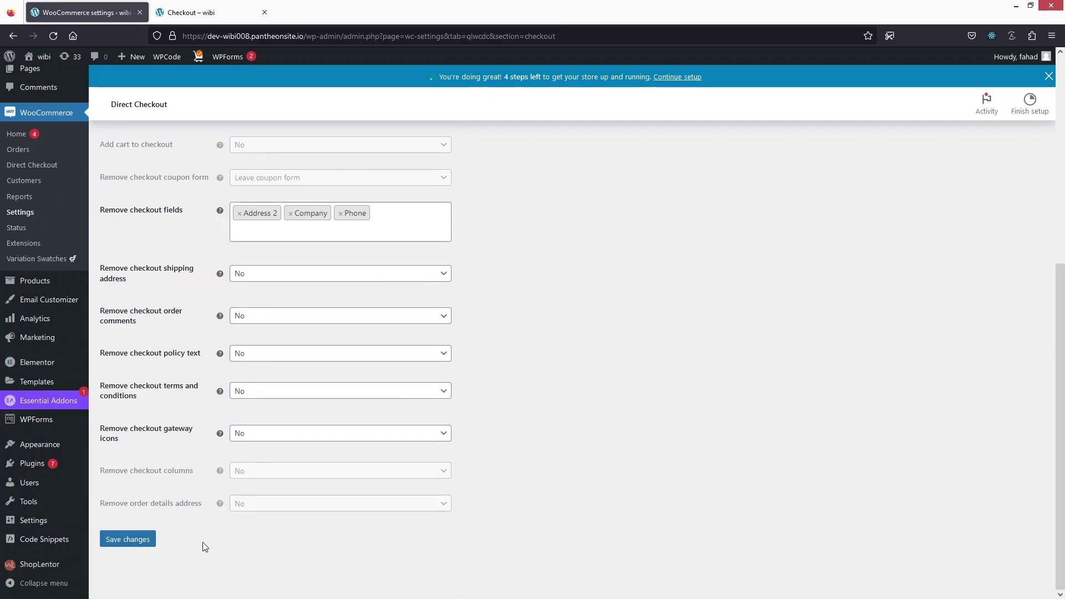
Step: Open the store's Shop page in a new tab from the admin bar site menu
mouse_move(41, 62)
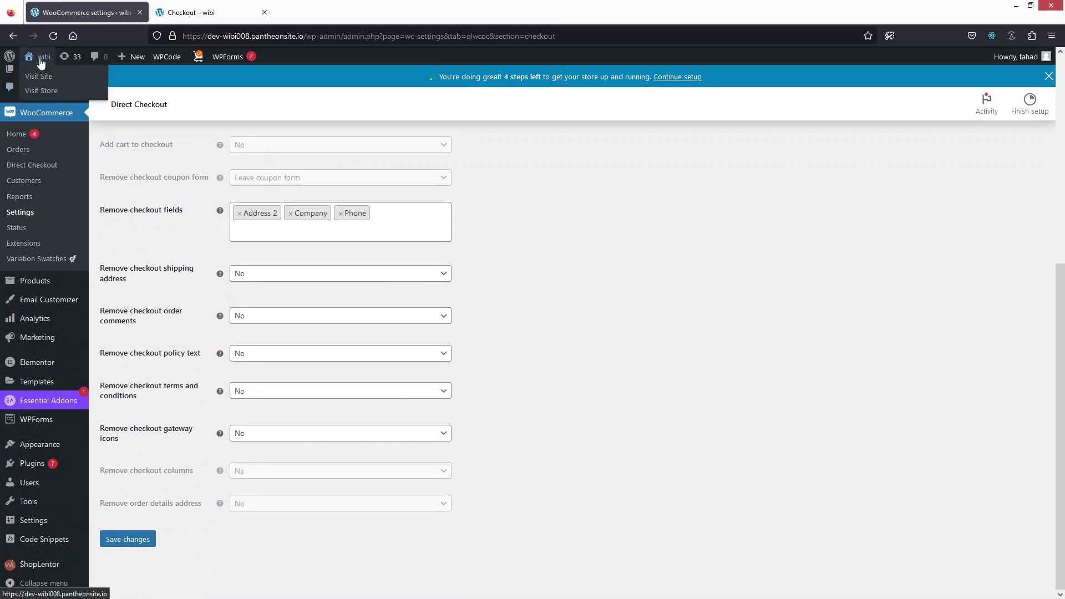
middle_click(41, 90)
click(172, 4)
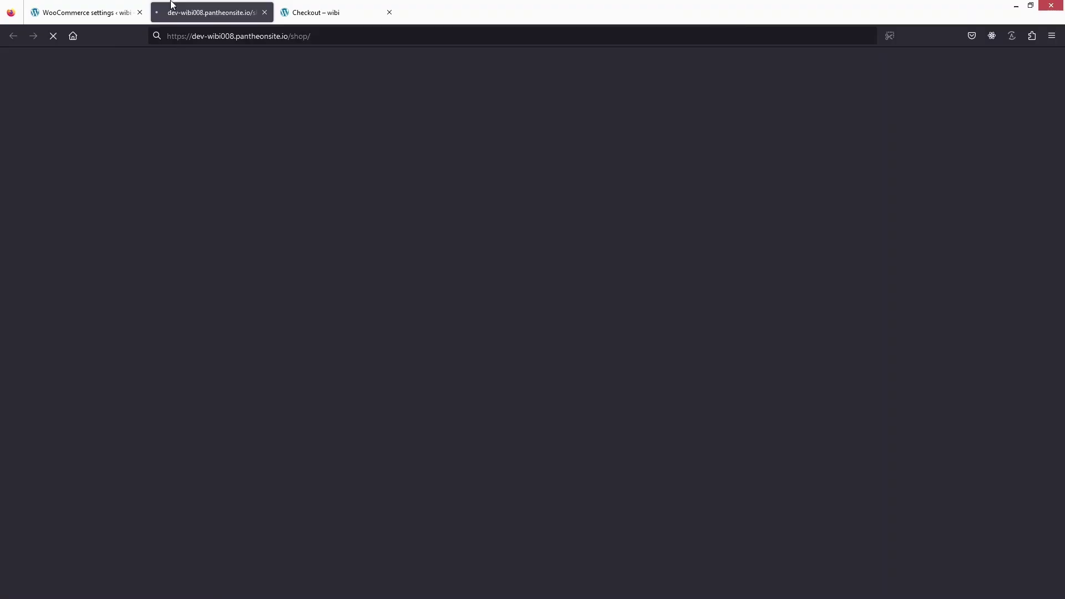
scroll(168, 229, down, 2)
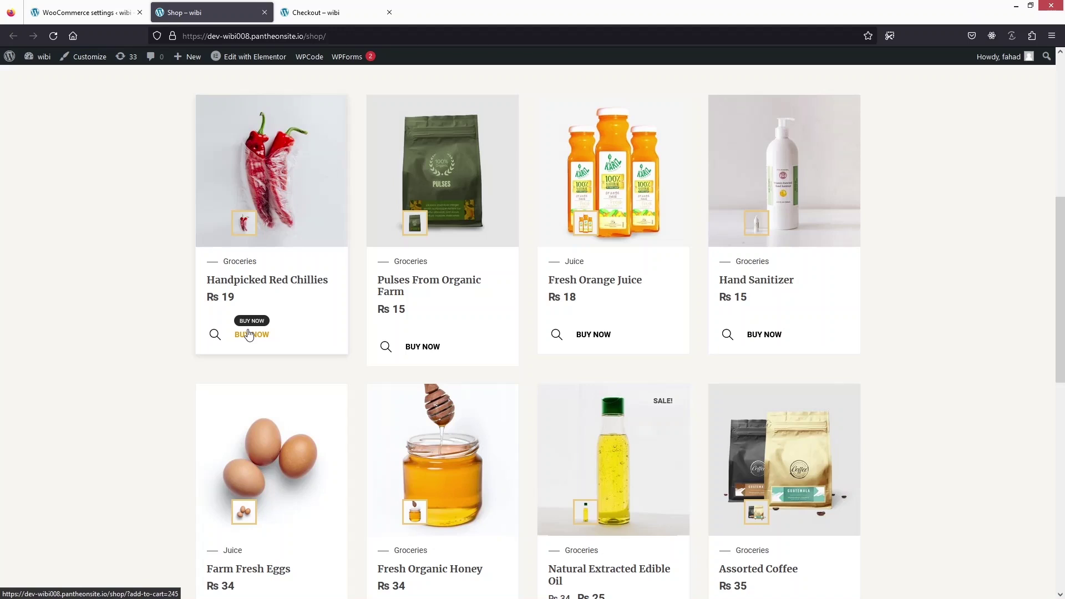
Step: Buy Handpicked Red Chillies with BUY NOW, landing on checkout with a Rs 74 total
click(350, 13)
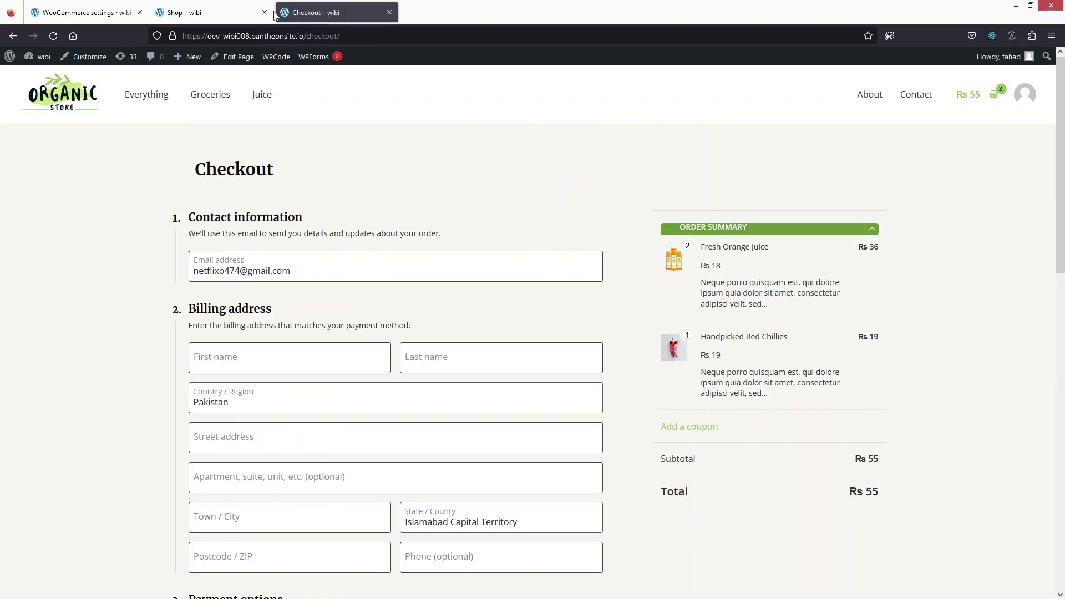
click(227, 12)
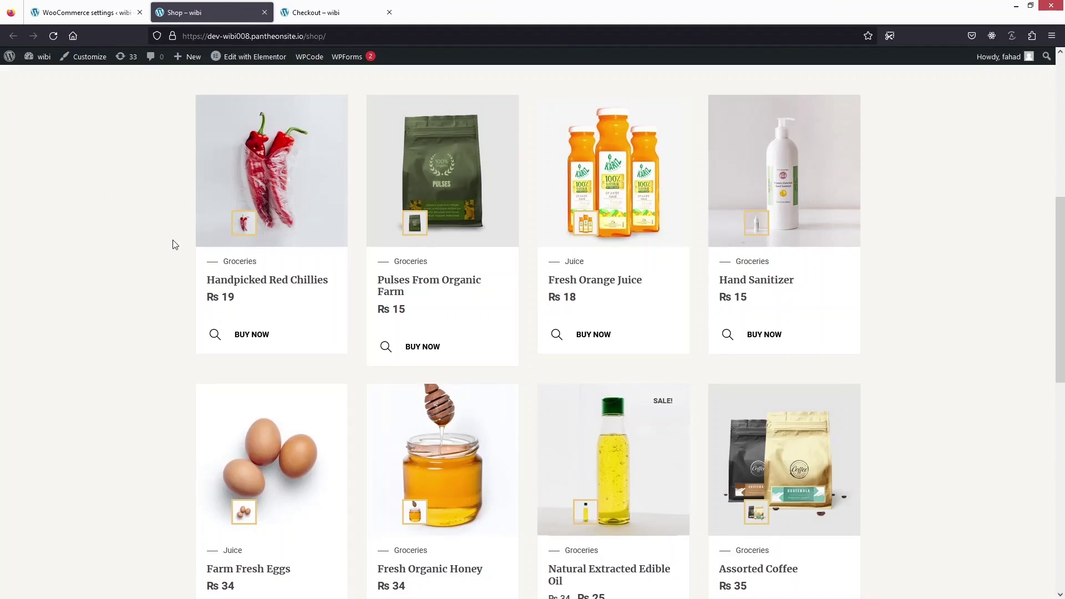
click(253, 336)
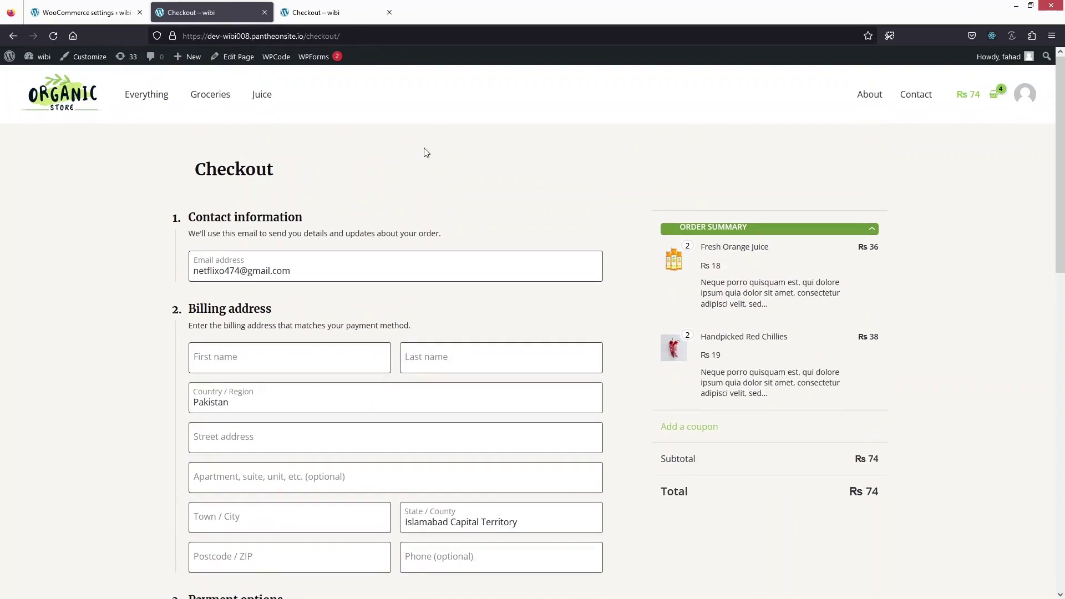
scroll(414, 183, down, 1)
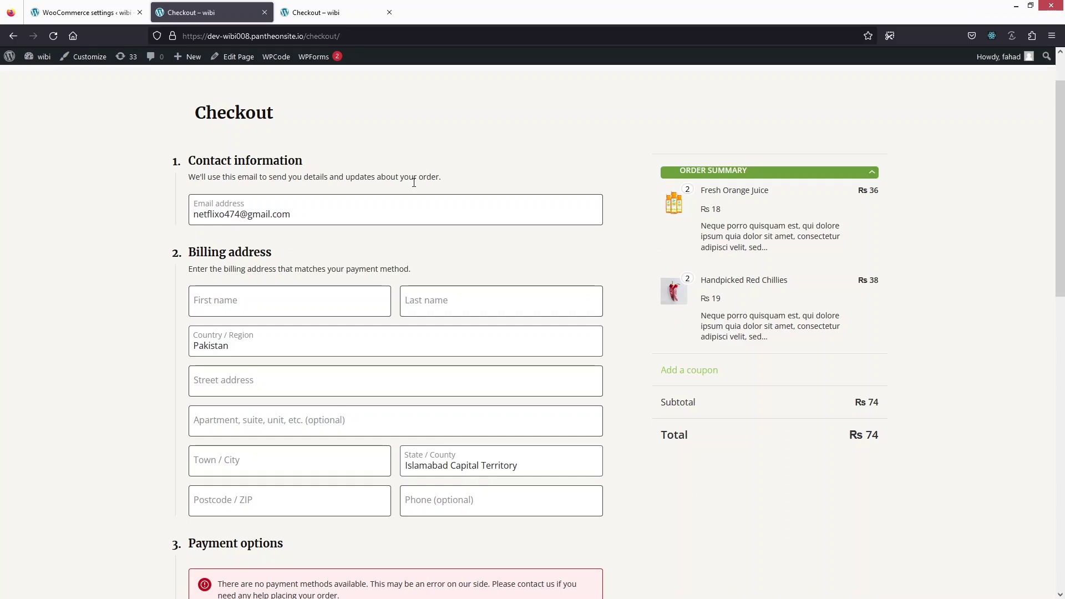